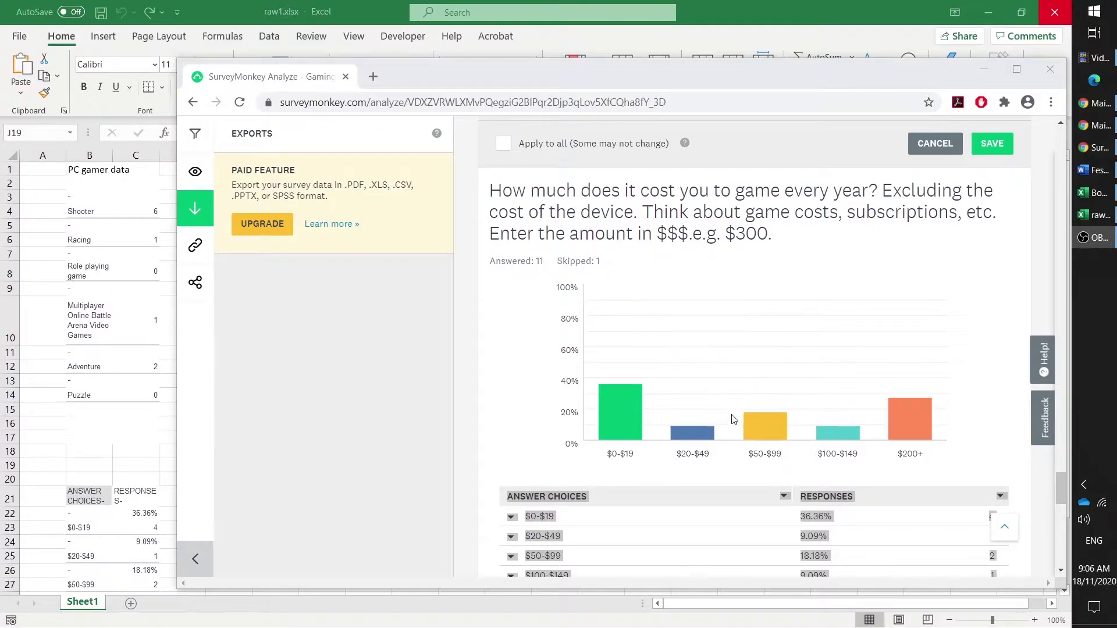
Review the SurveyMonkey yearly-cost answers, then return to raw1.xlsx and select cell B21.
left_click_drag(1059, 490, 1059, 493)
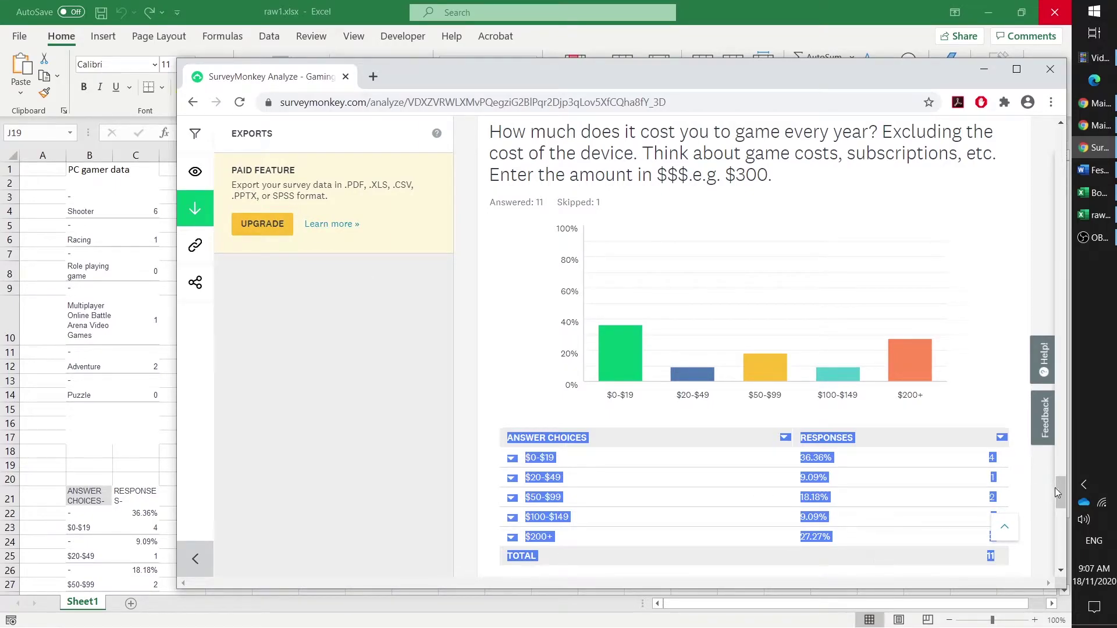
scroll(1056, 488, "down", 2)
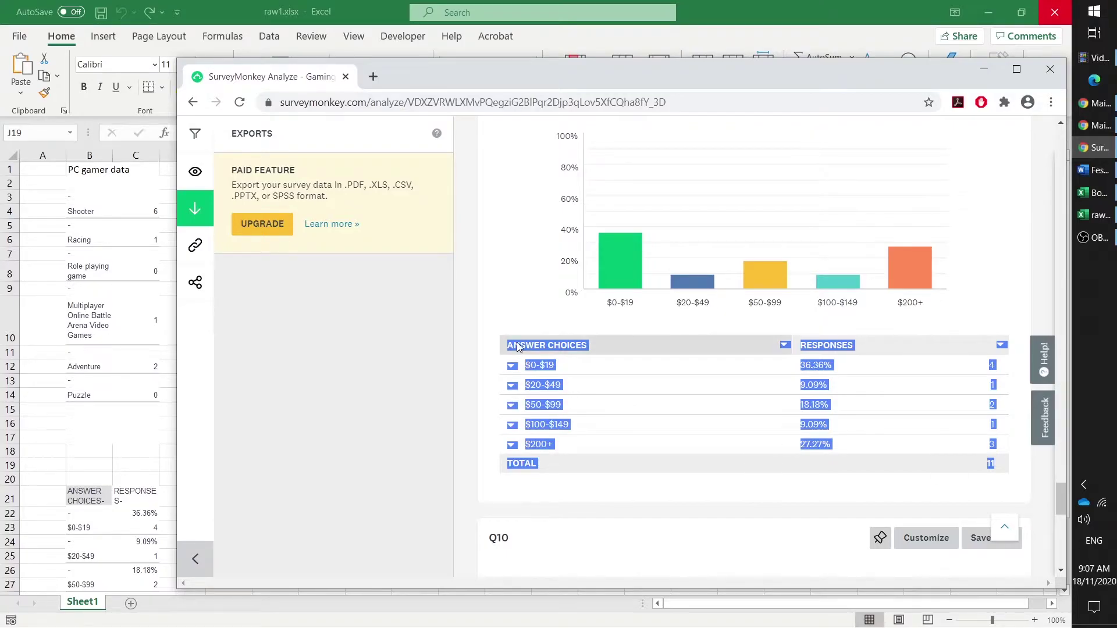
left_click(111, 456)
left_click(106, 503)
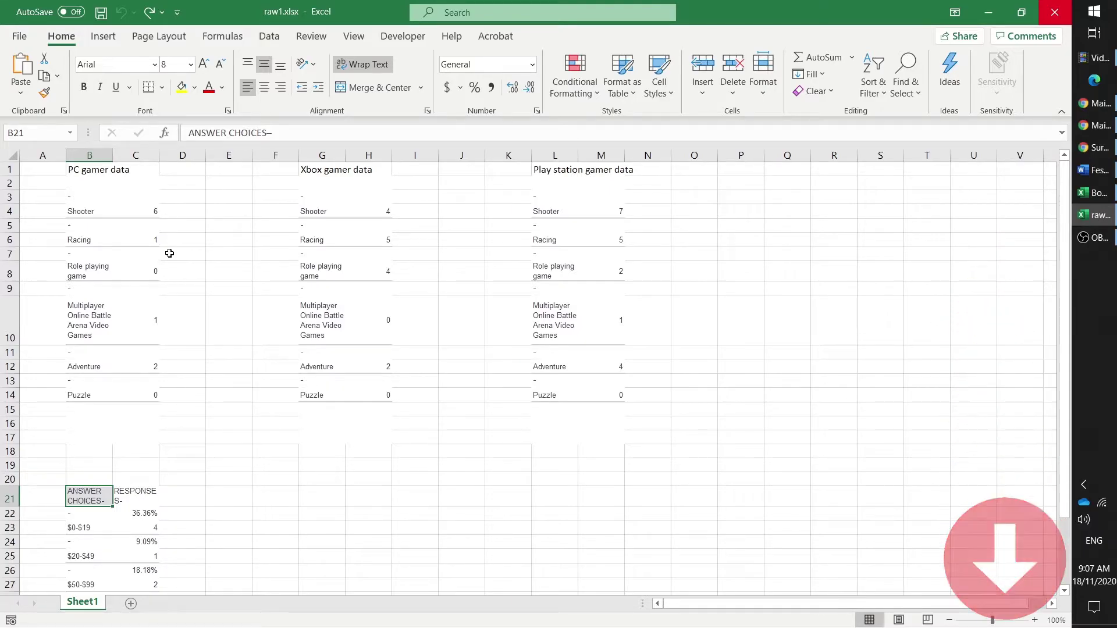
Delete the empty row 3 between the genres.
left_click(275, 465)
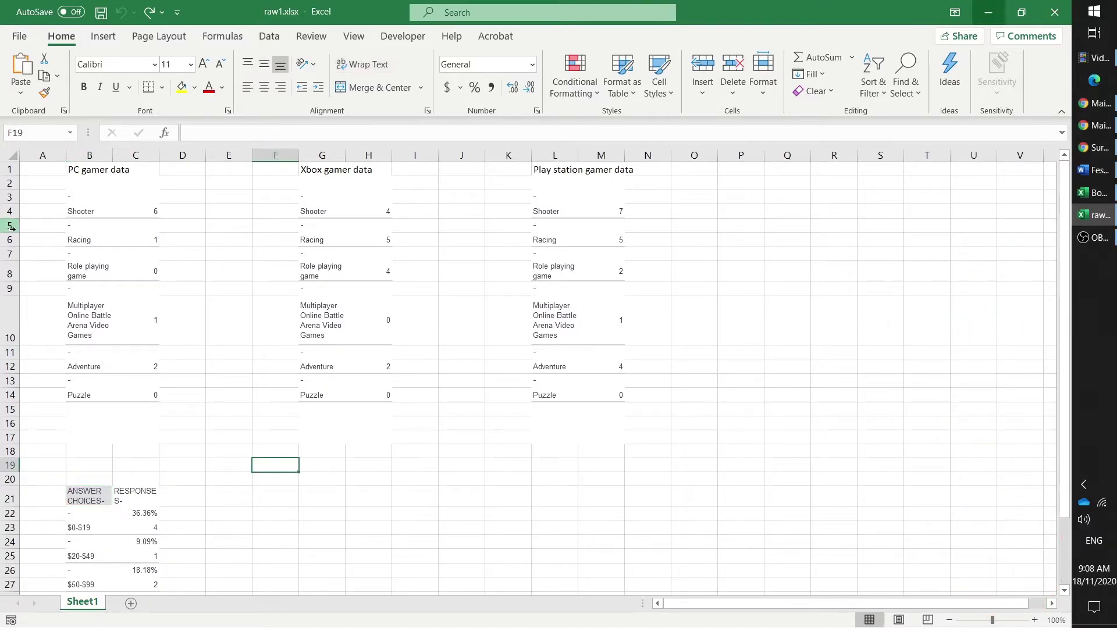
left_click(10, 197)
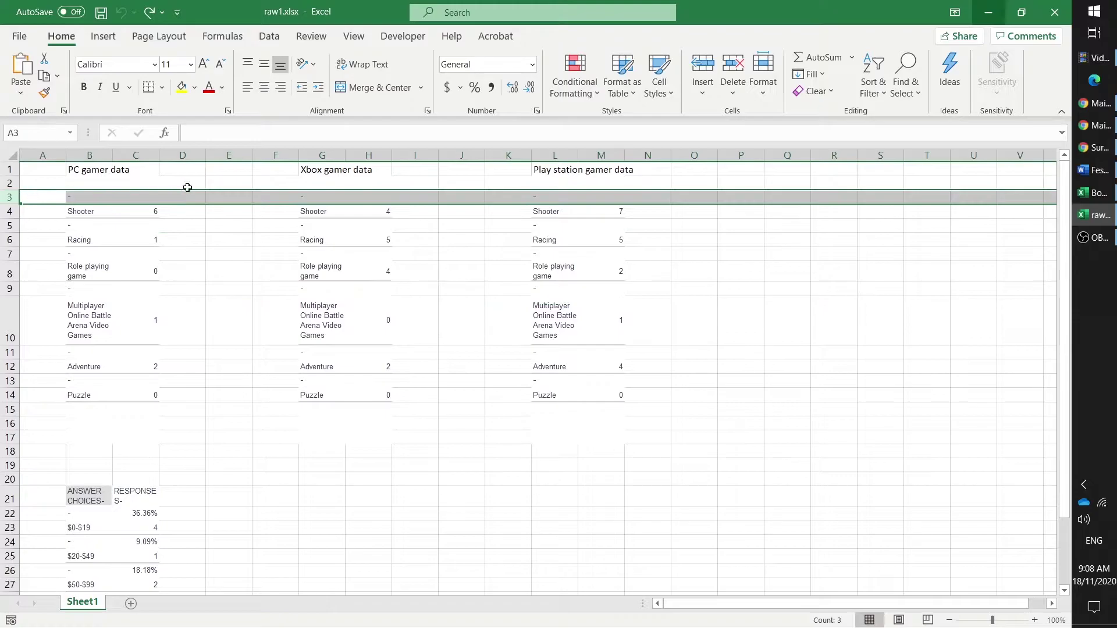
right_click(10, 195)
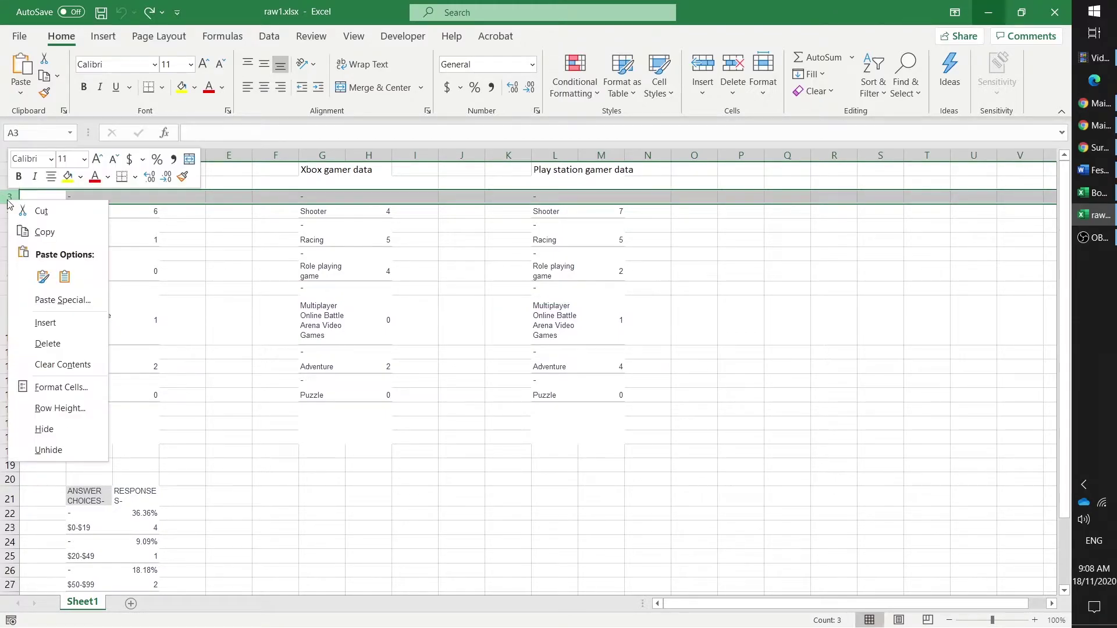
left_click(44, 344)
left_click(172, 305)
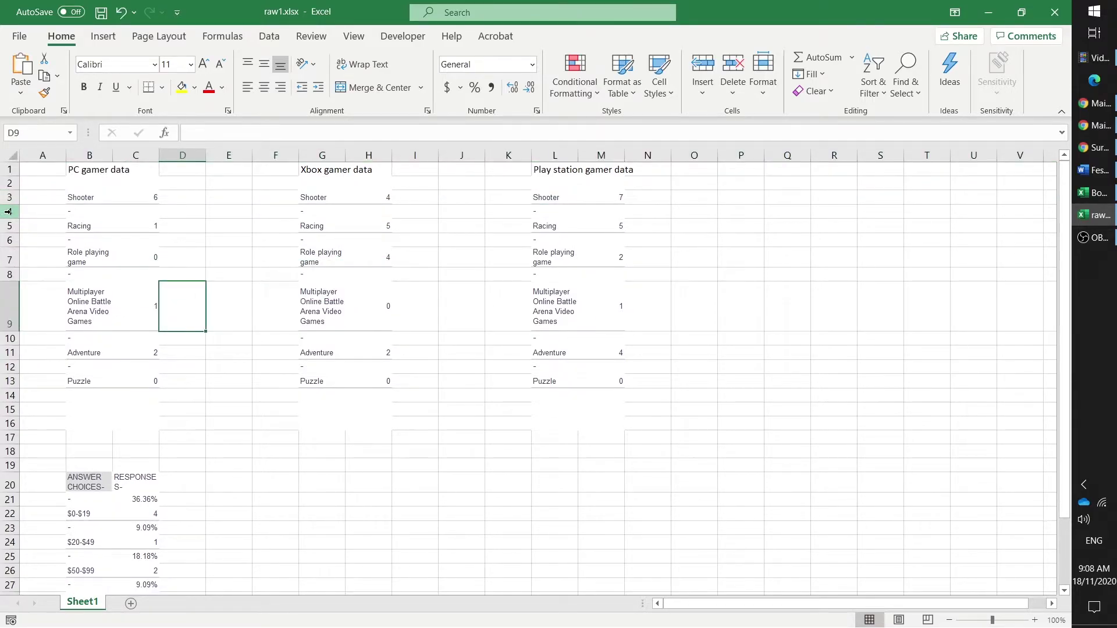
Delete the remaining blank dash rows 4, 6, 8, 10 and 12 together.
left_click(10, 212)
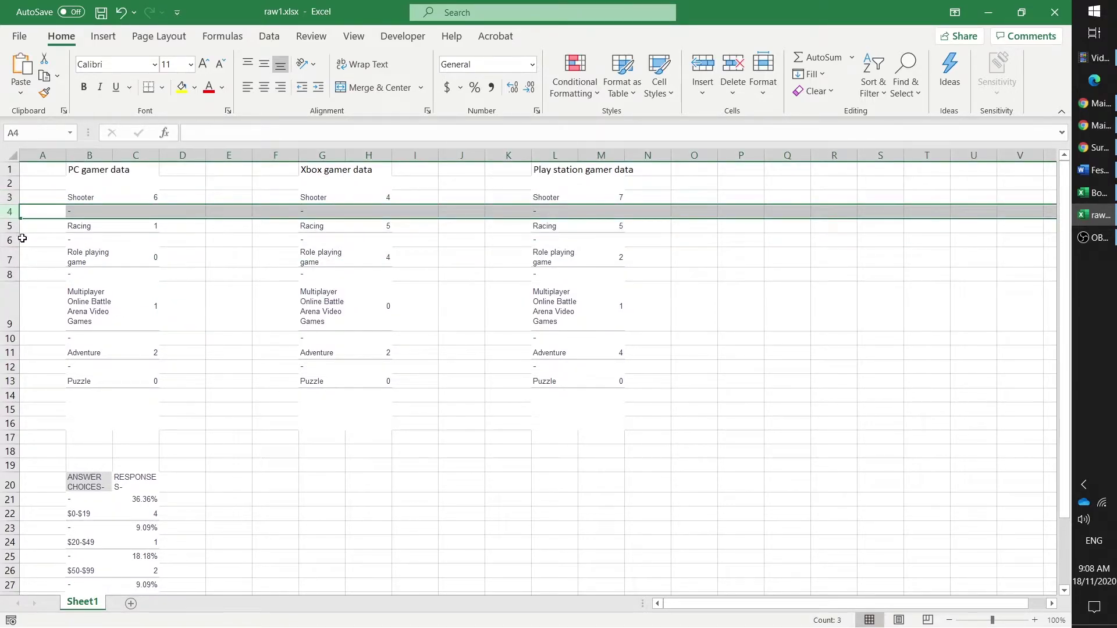
left_click(9, 240, "ctrl")
left_click(9, 274, "ctrl")
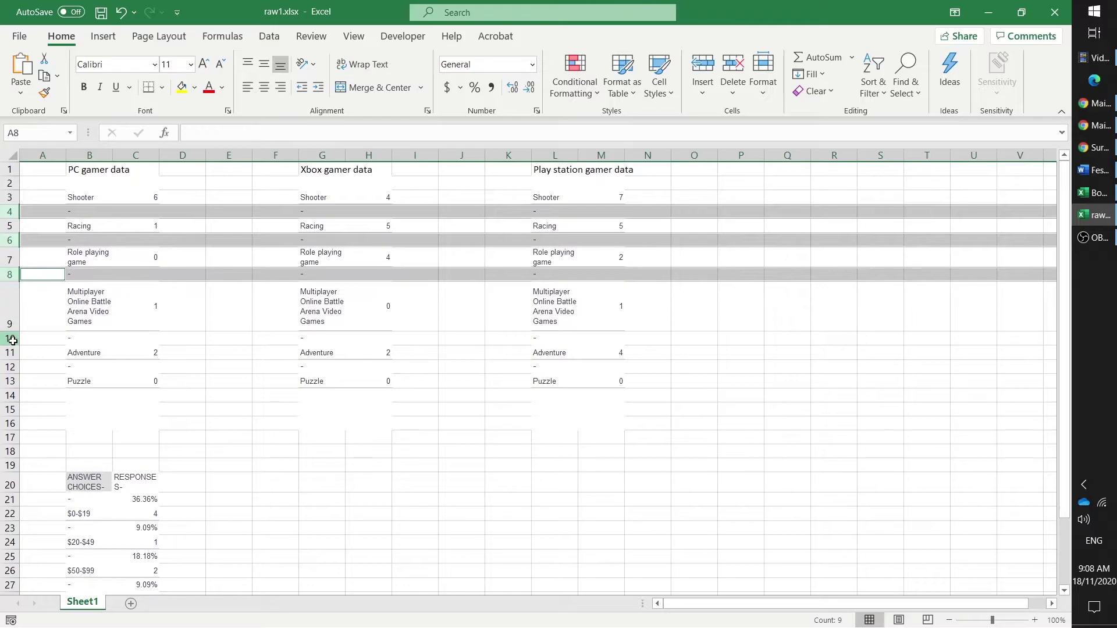
left_click(10, 338, "ctrl")
left_click(10, 367, "ctrl")
right_click(9, 367)
left_click(54, 252)
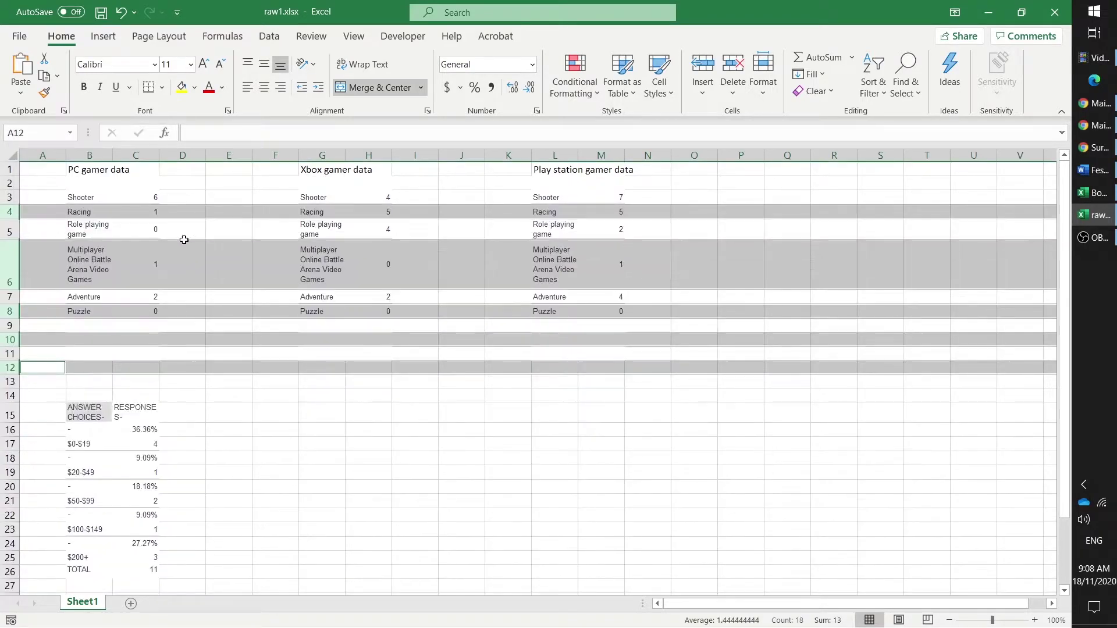
left_click(586, 373)
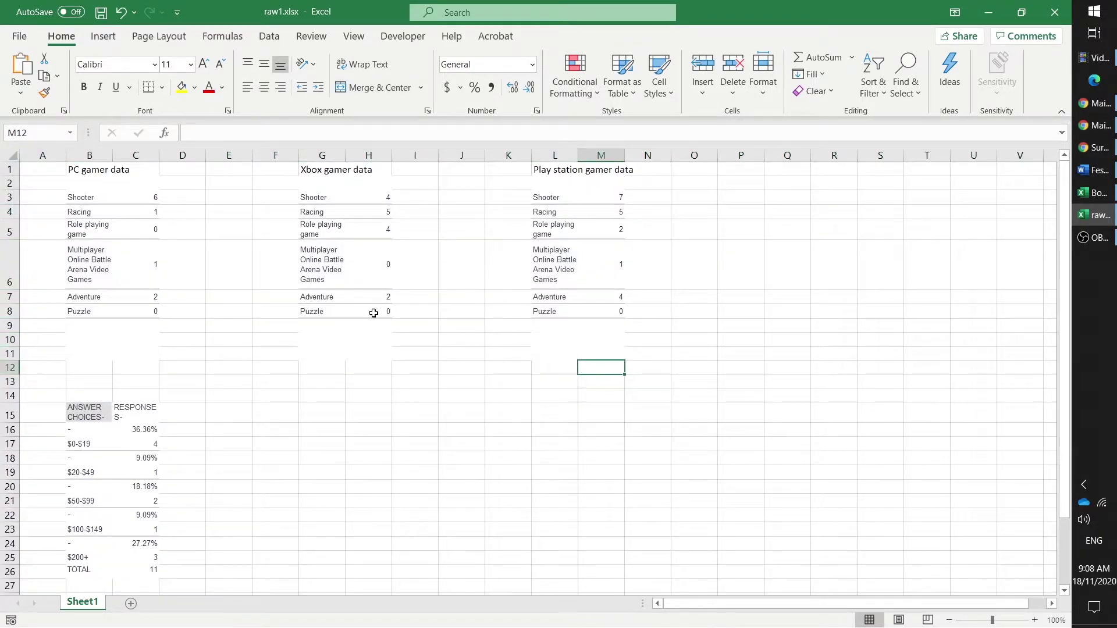
Rename the PC table's genres to RPG in B5 and MOBA in B6.
left_click(227, 263)
left_click(83, 261)
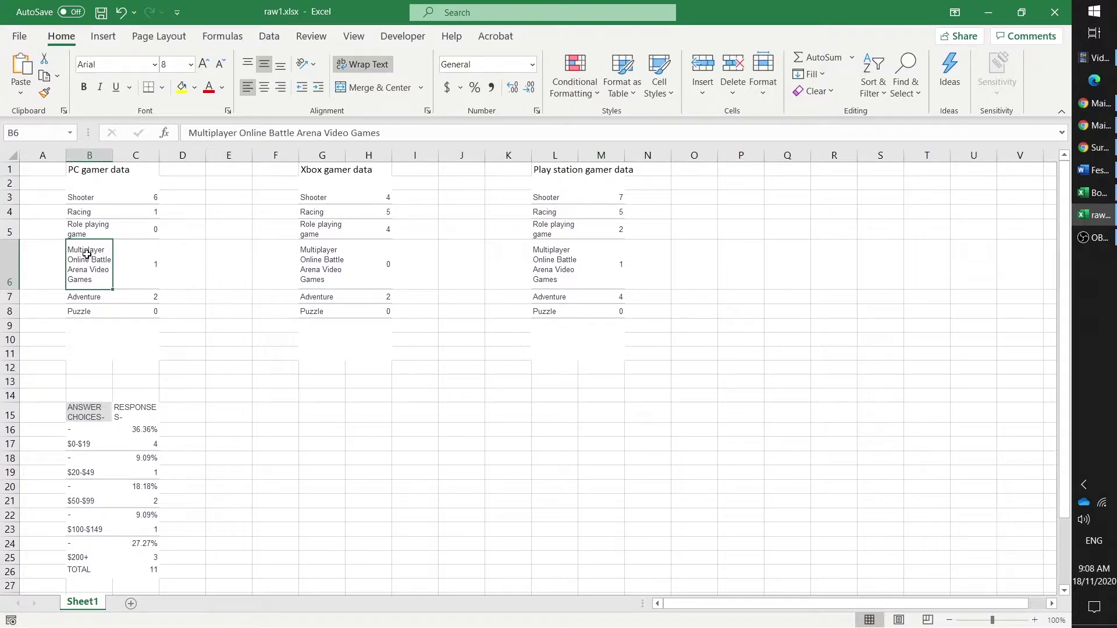
left_click(87, 228)
key("Down")
left_click(89, 227)
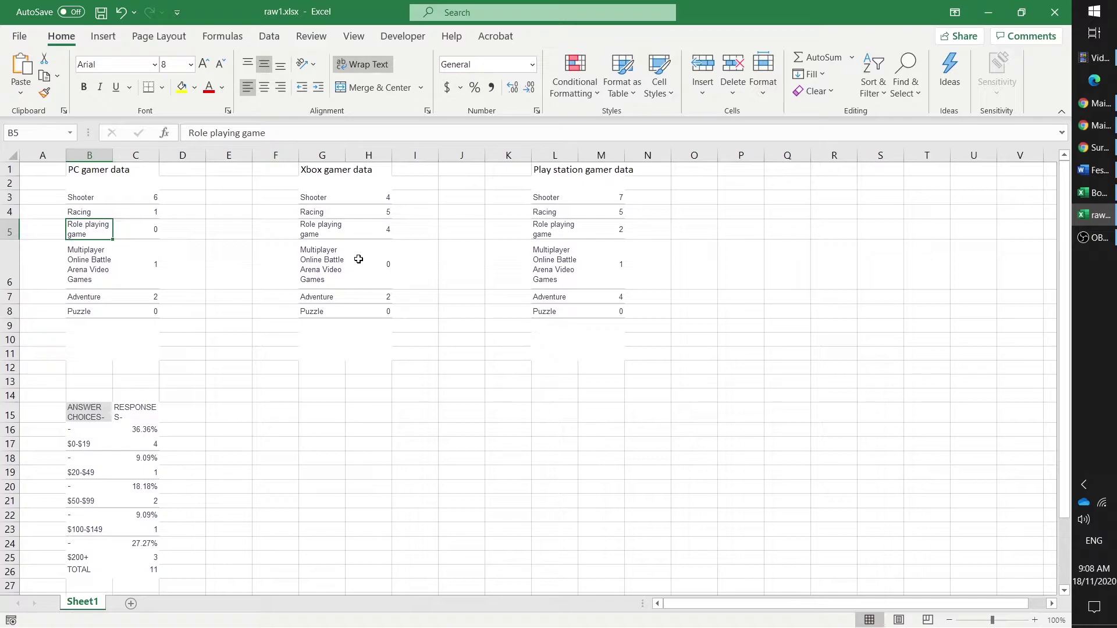
type("RPG")
key("Return")
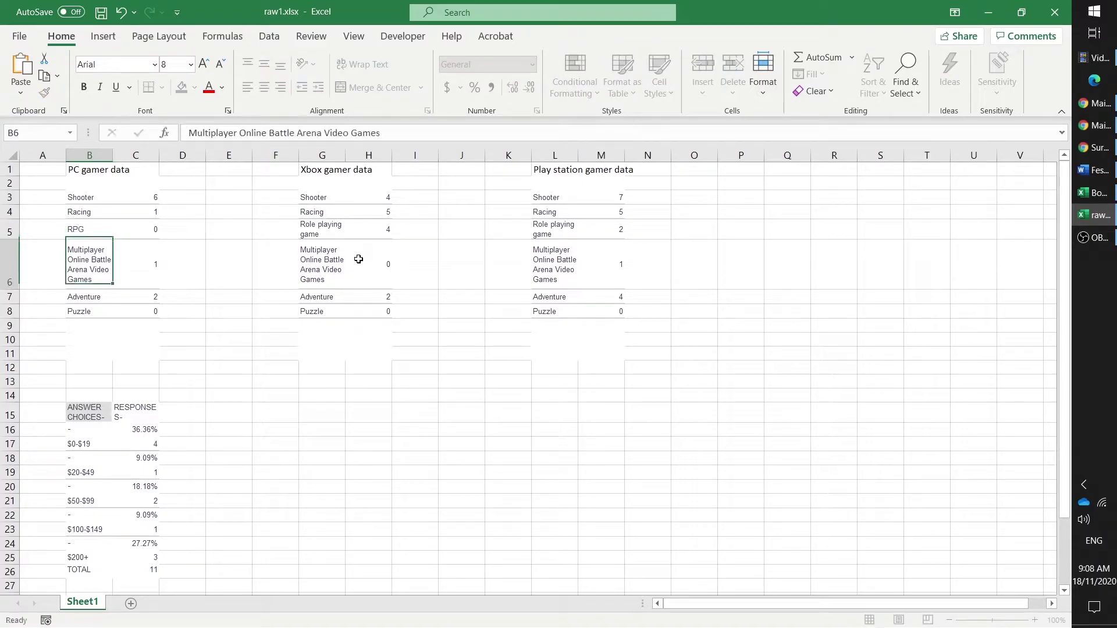
type("MOBA")
left_click(76, 263)
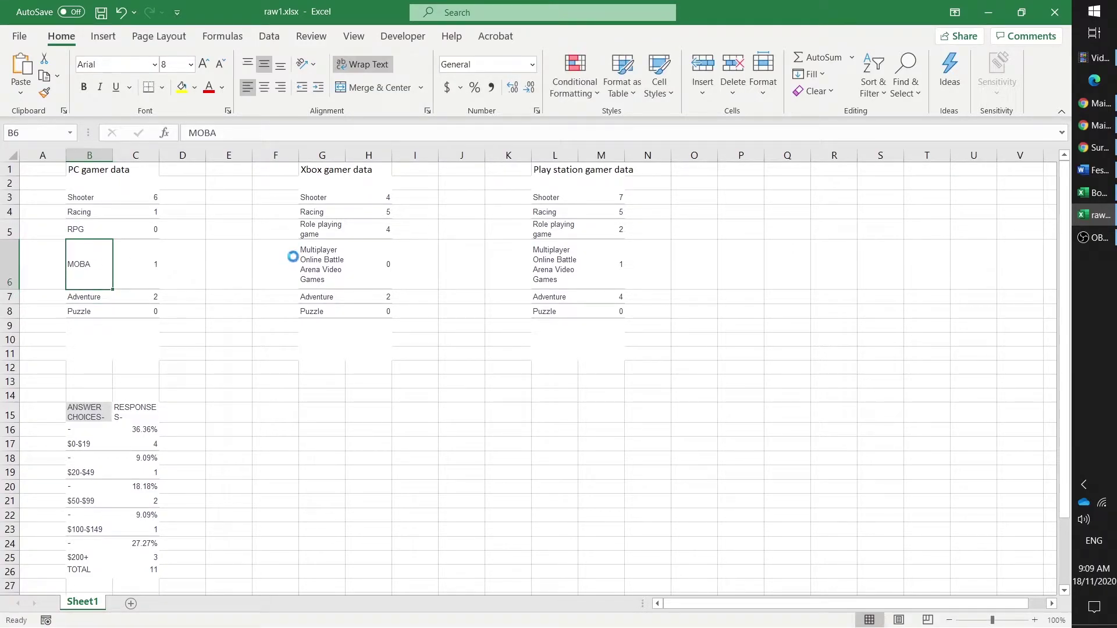
Copy MOBA into G6 and L6 and RPG into G5 and L5.
key("ctrl+c")
left_click(326, 262)
key("ctrl+v")
left_click(545, 263)
key("ctrl+v")
left_click(87, 230)
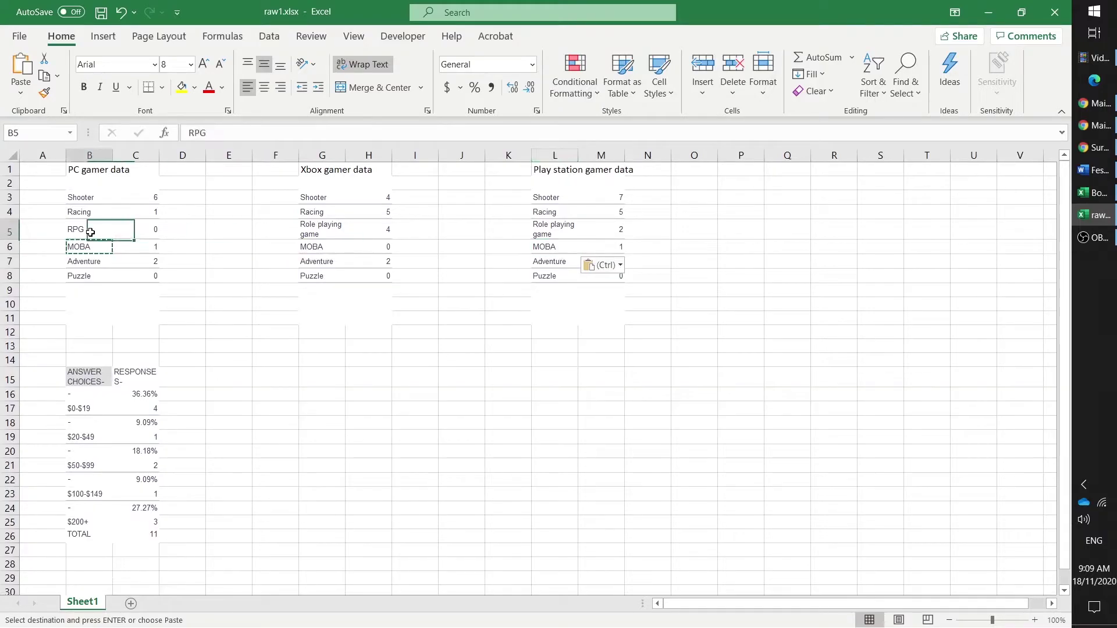
key("ctrl+c")
left_click(322, 230)
key("ctrl+v")
left_click(559, 232)
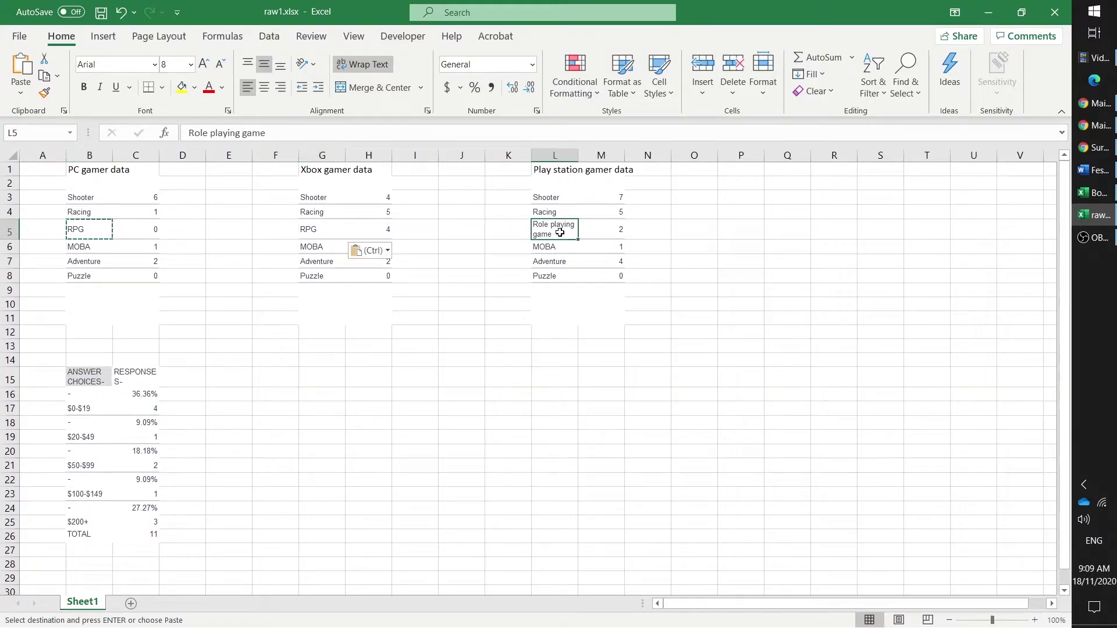
key("ctrl+v")
Resize the genre rows 3–8 to a uniform 15.60 height.
left_click(461, 354)
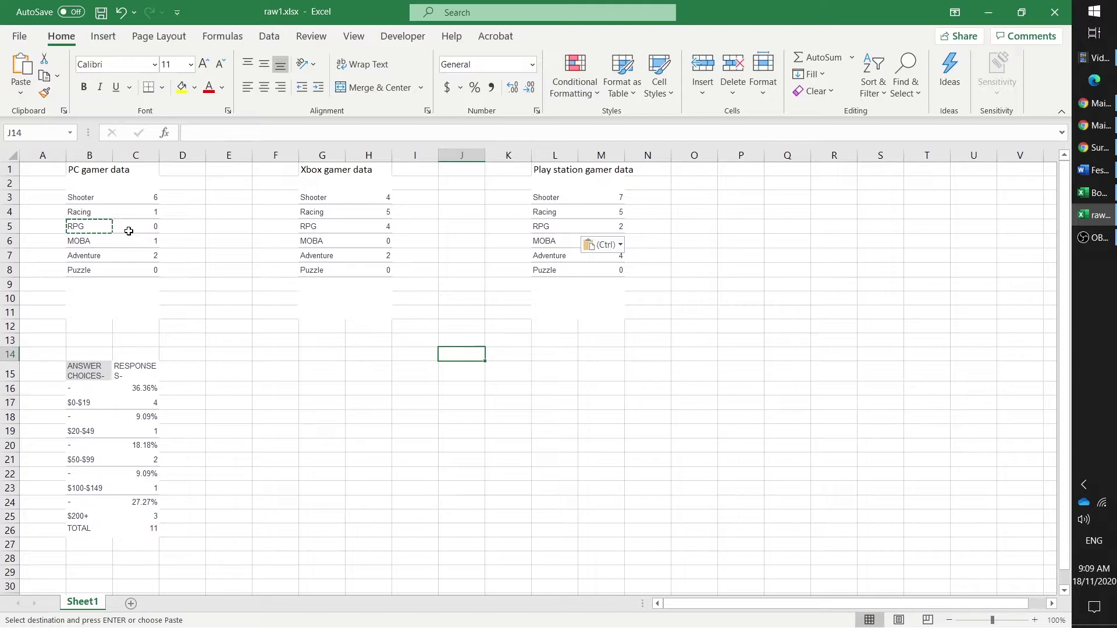
left_click(169, 308)
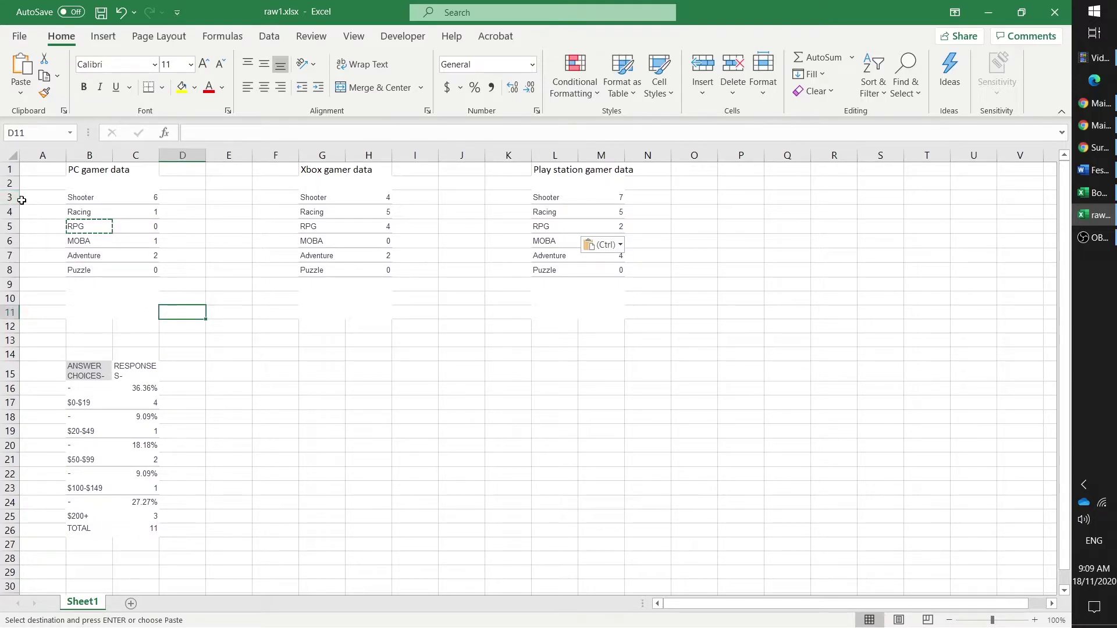
left_click_drag(19, 205, 17, 248)
Delete the empty row 2 above the genre data.
left_click(317, 359)
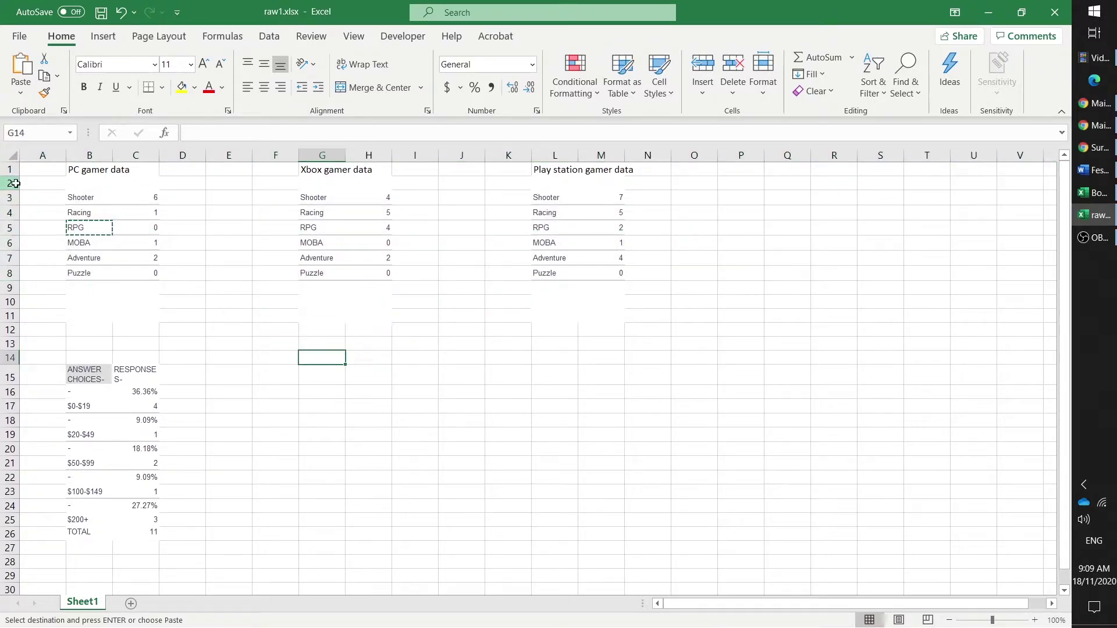
left_click(13, 184)
right_click(13, 184)
left_click(46, 327)
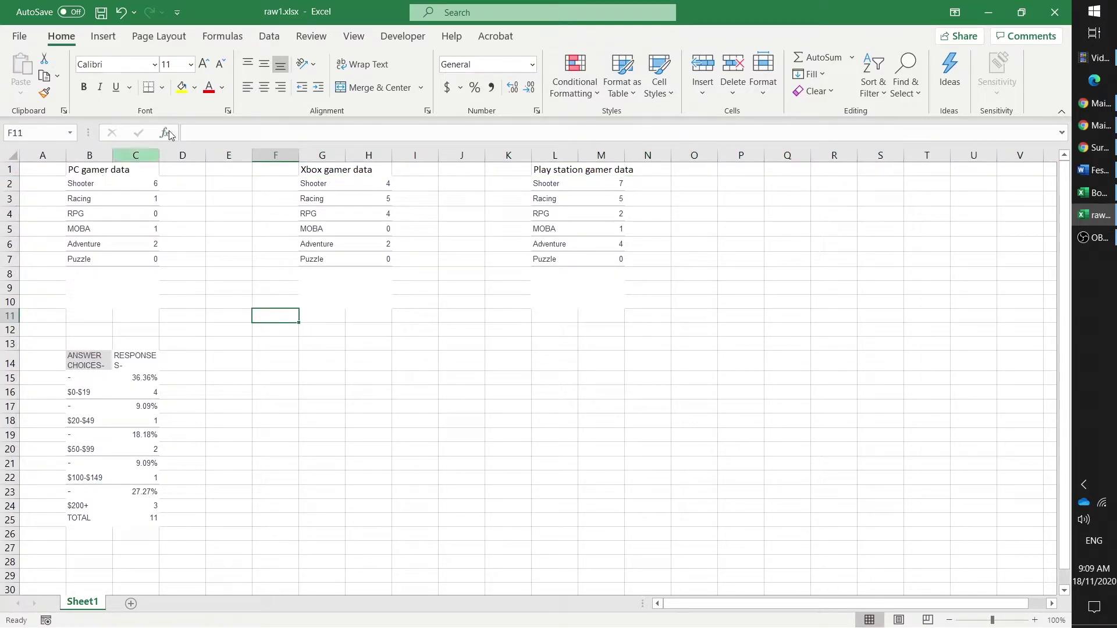
Apply All Borders to the PC table B1:C7 and the Xbox table G1:H7.
left_click_drag(119, 170, 162, 252)
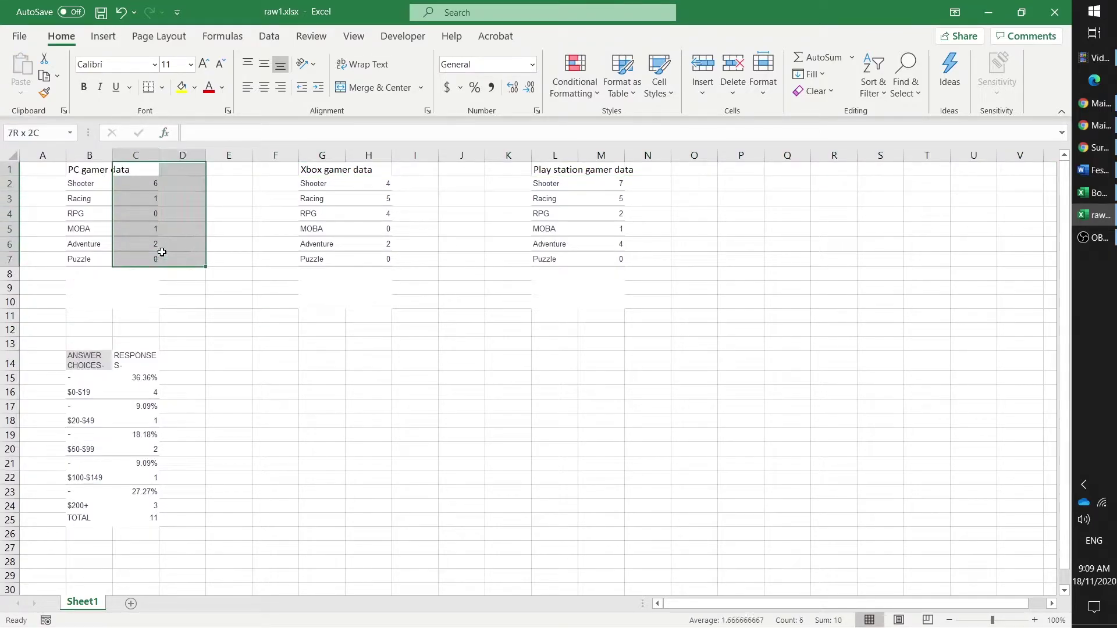
left_click_drag(105, 170, 134, 259)
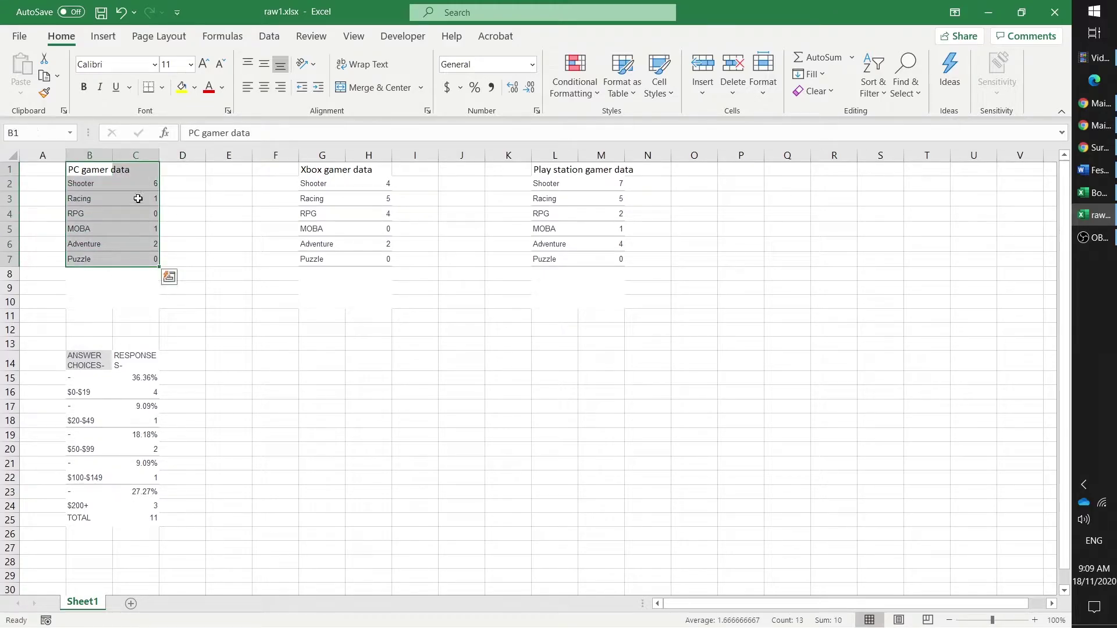
left_click(162, 87)
left_click(181, 233)
left_click(357, 232)
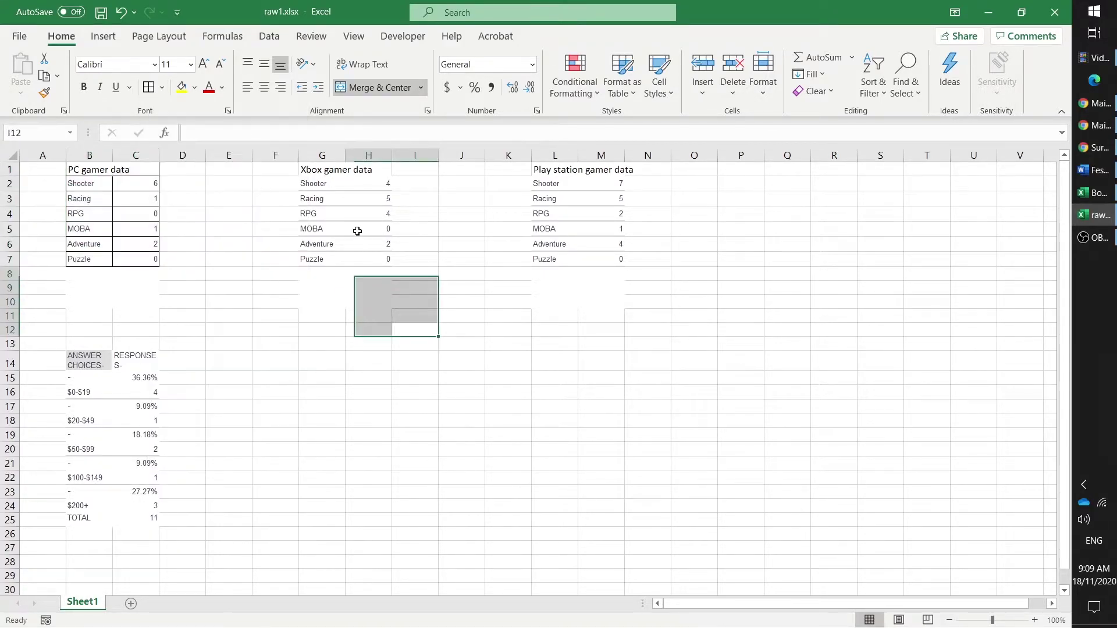
left_click_drag(326, 175, 361, 252)
left_click(148, 88)
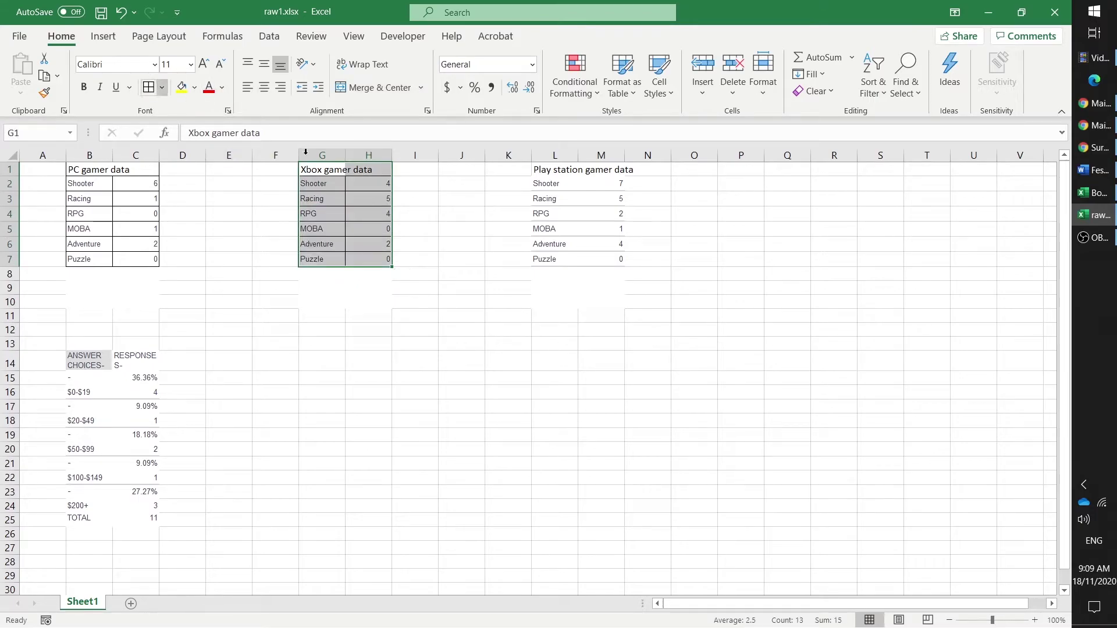
Border the Play station table L1:M7 and widen column L to fit its title.
left_click_drag(538, 170, 608, 259)
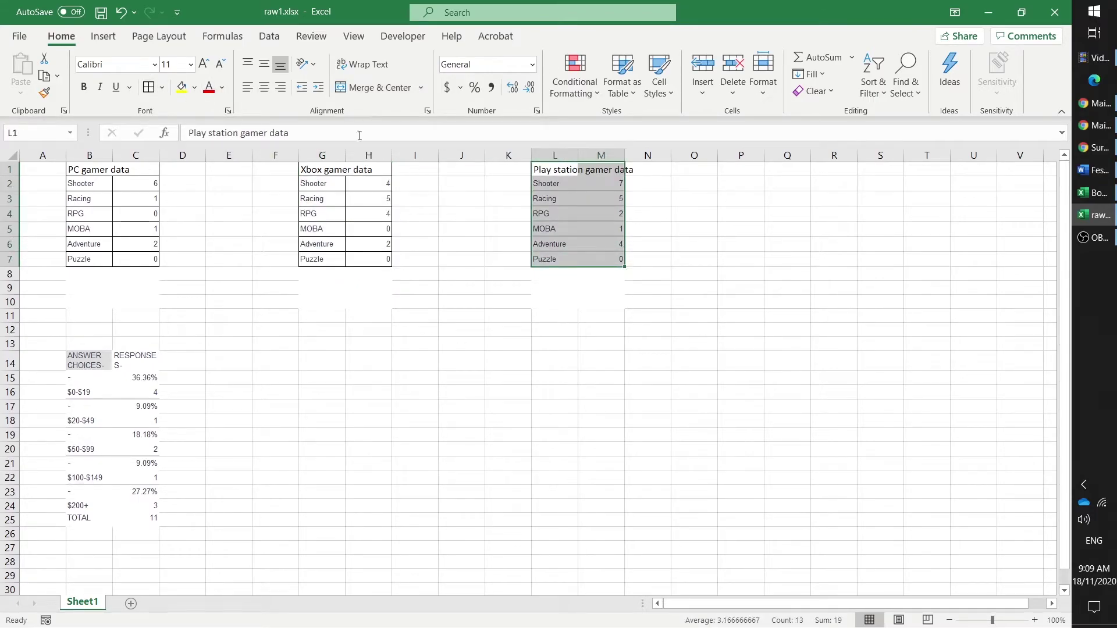
left_click(148, 88)
left_click(215, 244)
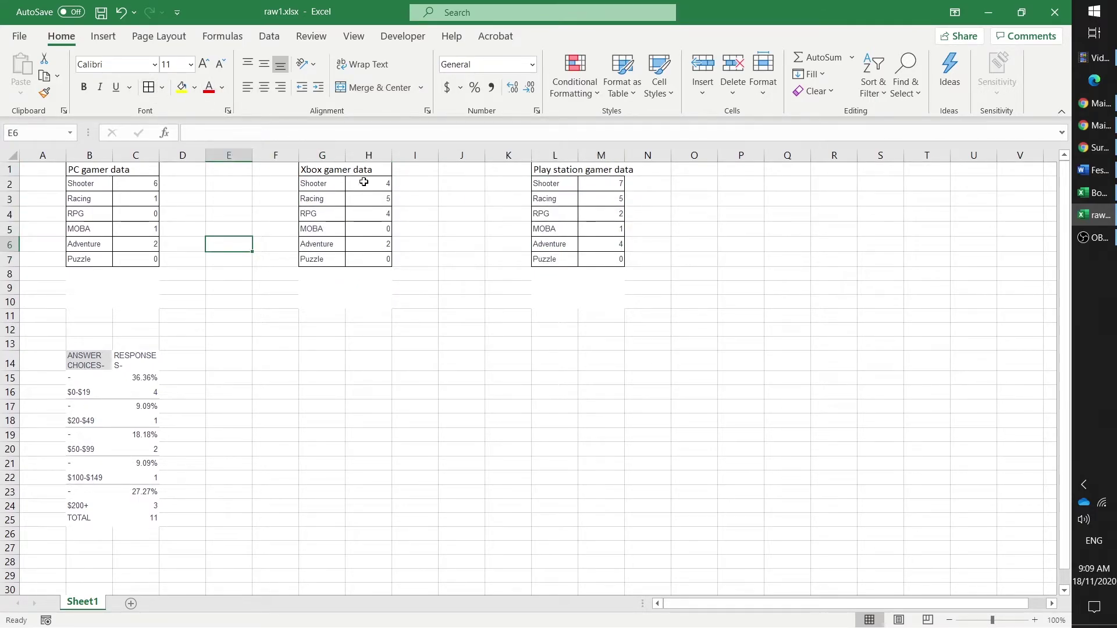
mouse_move(579, 156)
left_mouse_down()
mouse_move(597, 156)
mouse_move(589, 156)
left_mouse_up()
left_click(415, 330)
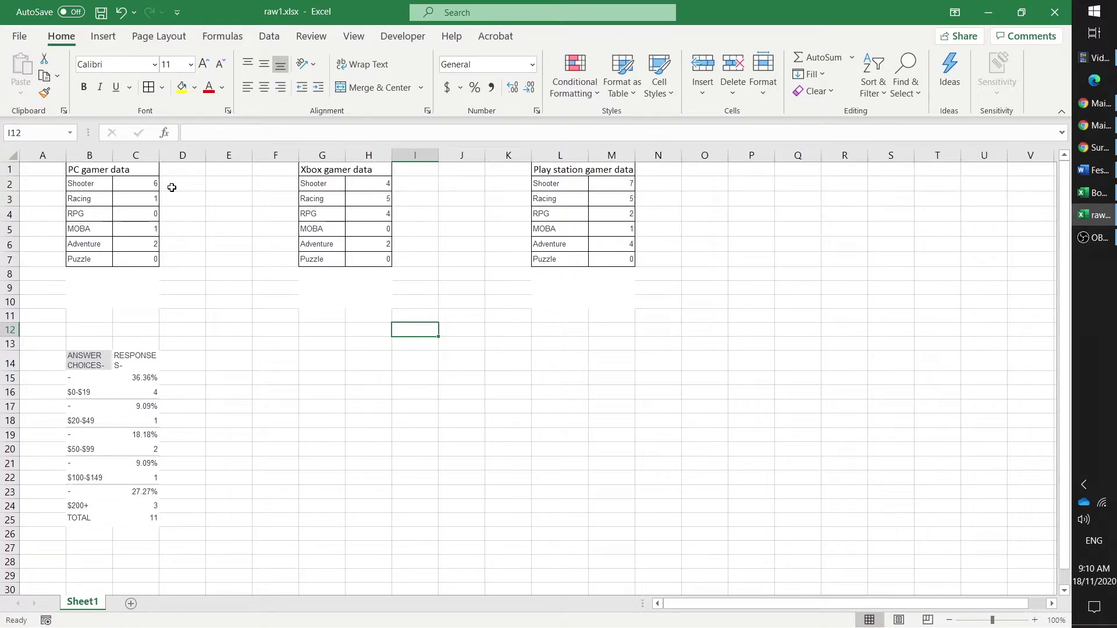
Unmerge the merged cell C8:C10 below the PC table.
left_click(140, 273)
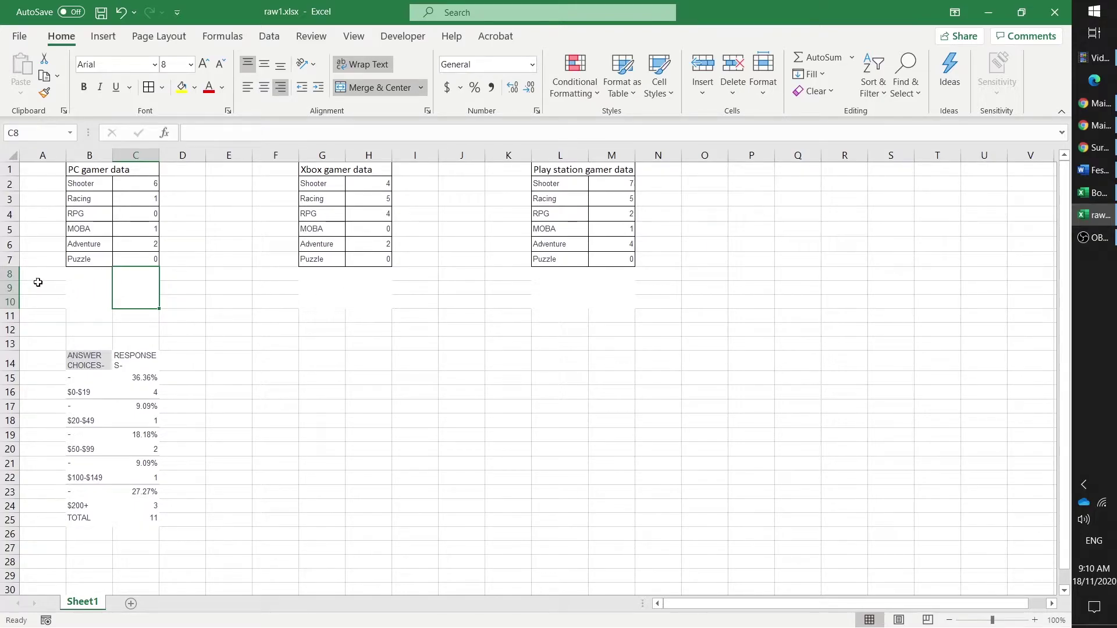
left_click(364, 90)
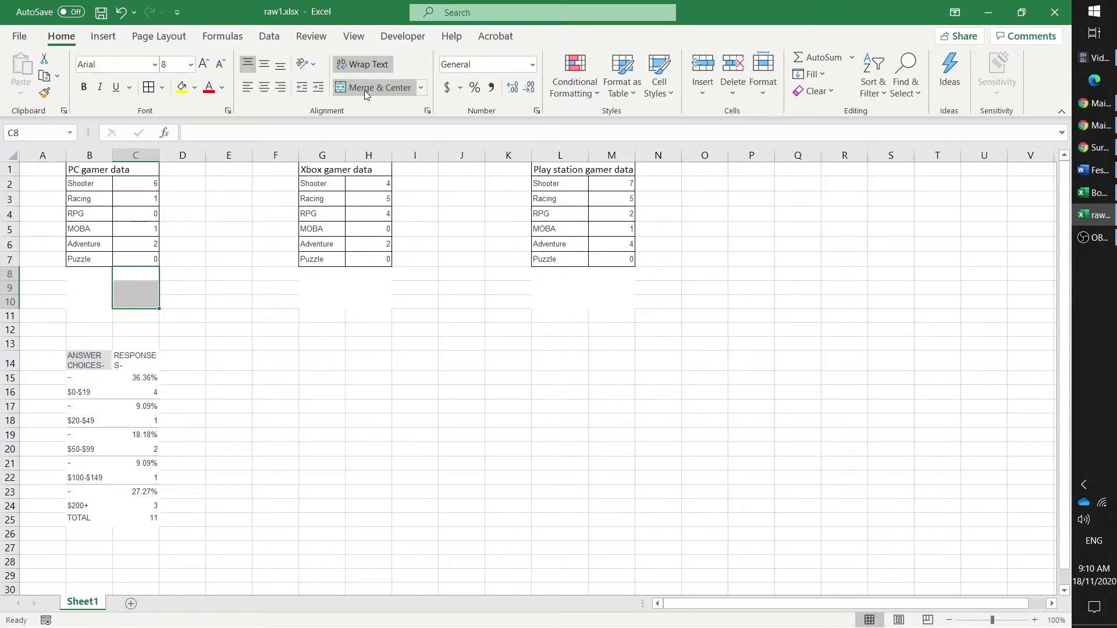
left_click(361, 294)
left_click(603, 296)
left_click(182, 301)
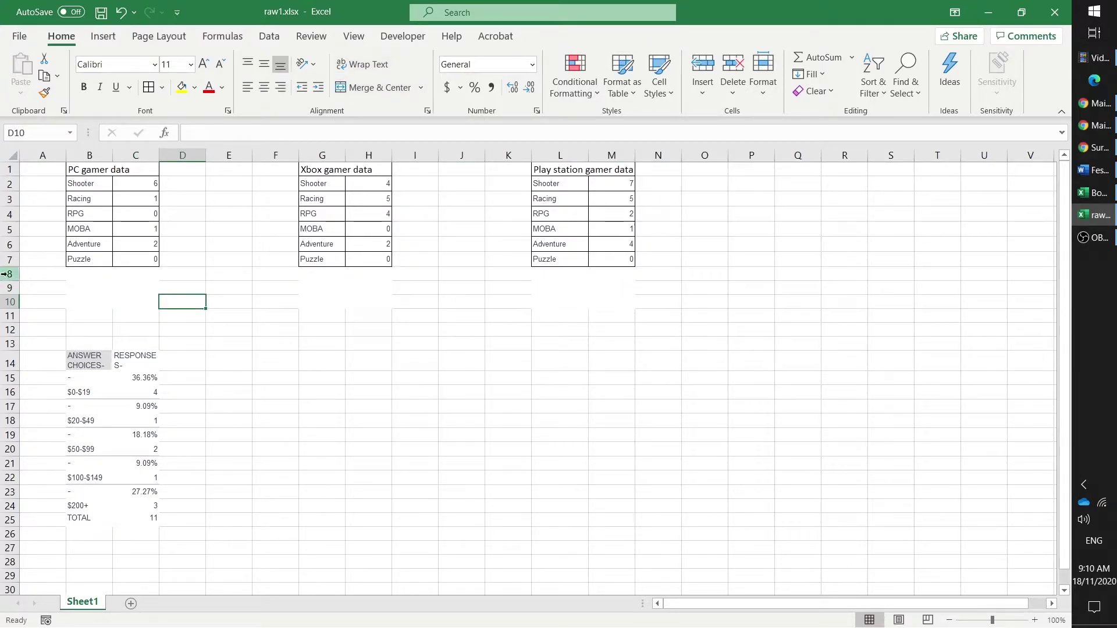
Delete the empty rows 8–10 beneath the gamer tables.
left_click_drag(10, 274, 12, 304)
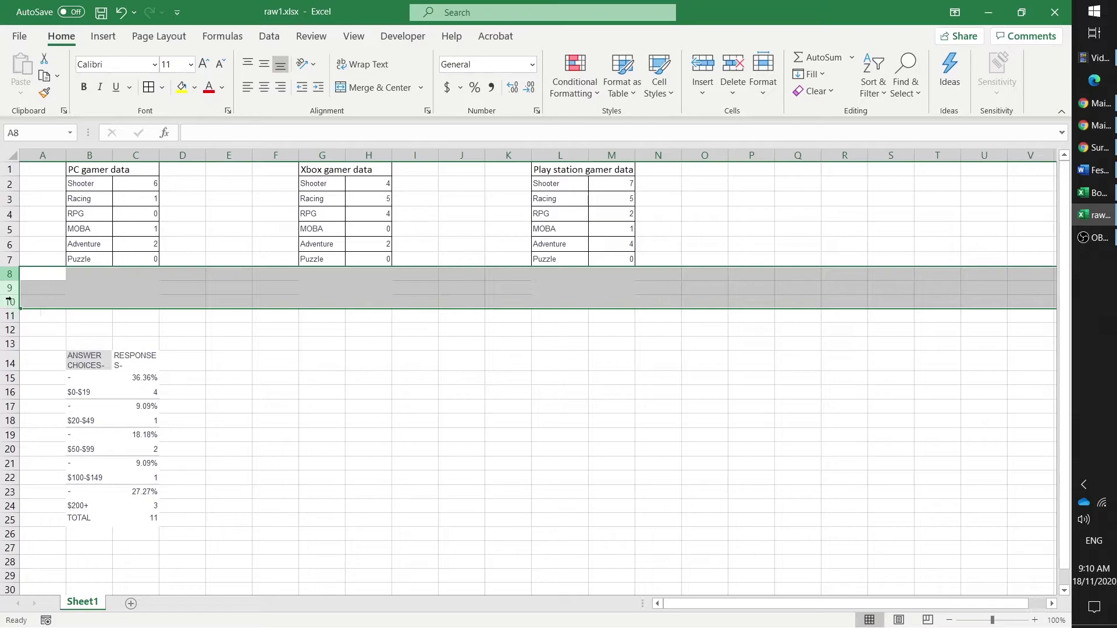
right_click(11, 278)
left_click(52, 422)
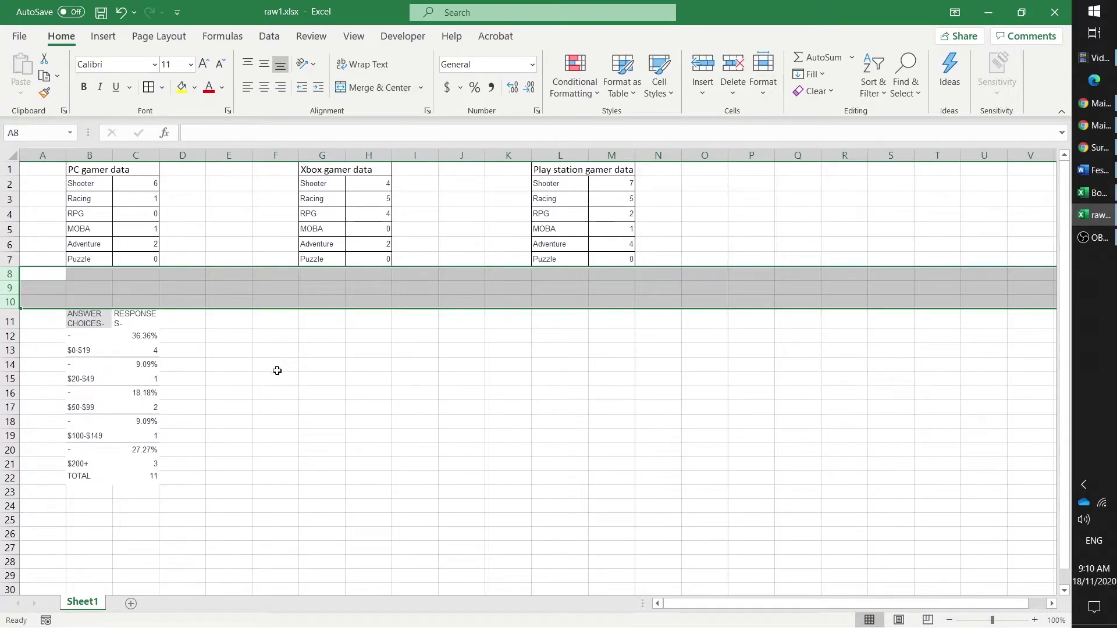
left_click(204, 337)
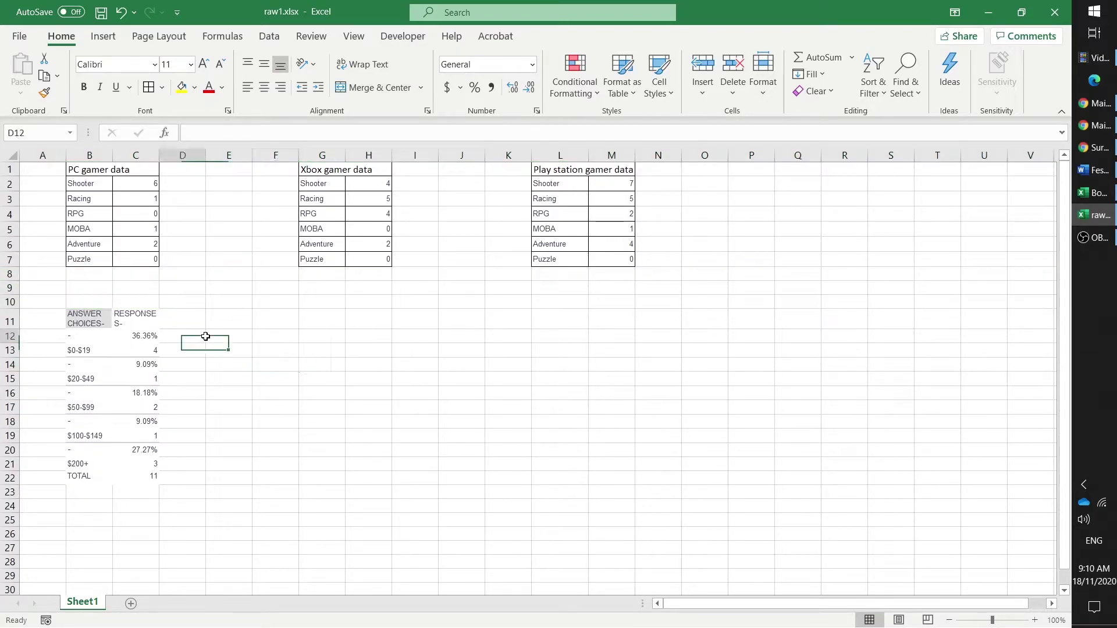
left_click(130, 271)
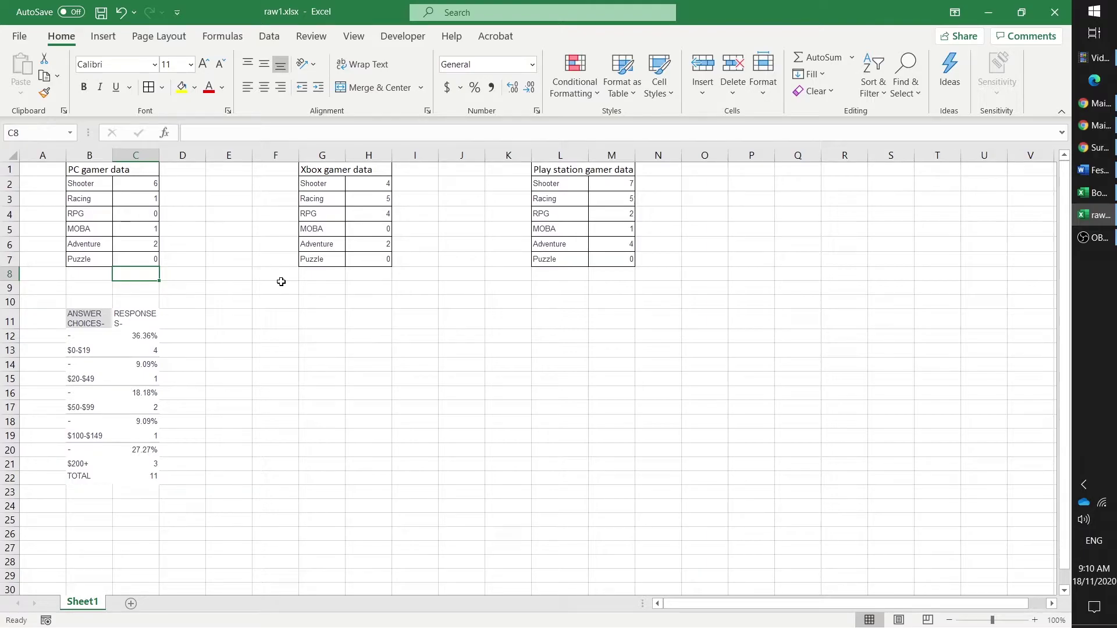
Put =SUM totals of C2:C7, H2:H7 and M2:M7 in C8, H8 and M8.
type("=sum(")
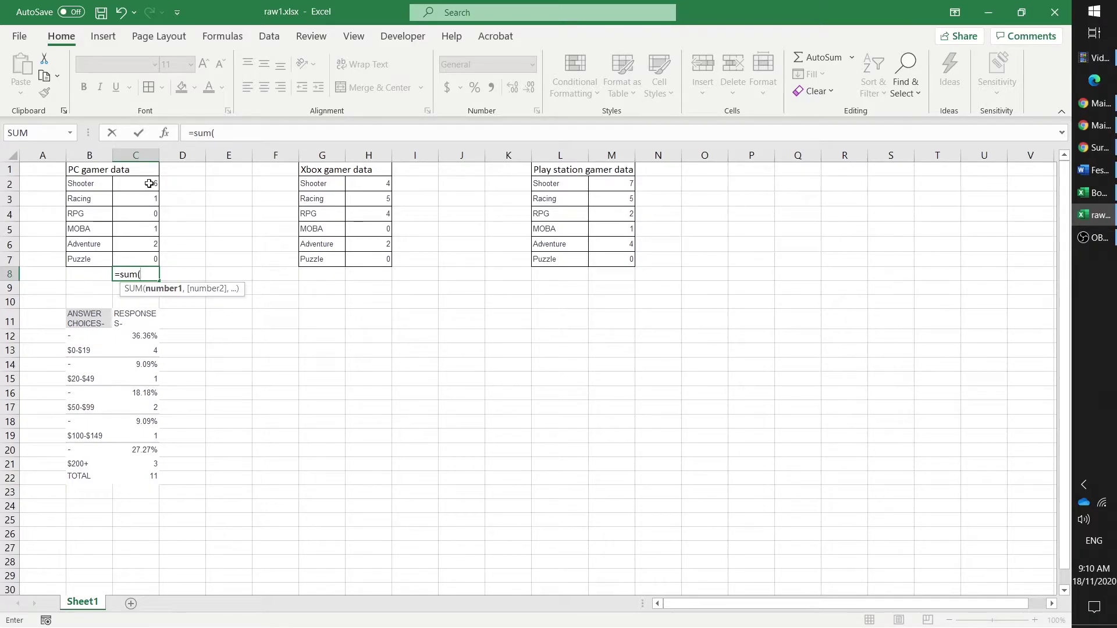
left_click_drag(149, 184, 138, 261)
key("ctrl+Return")
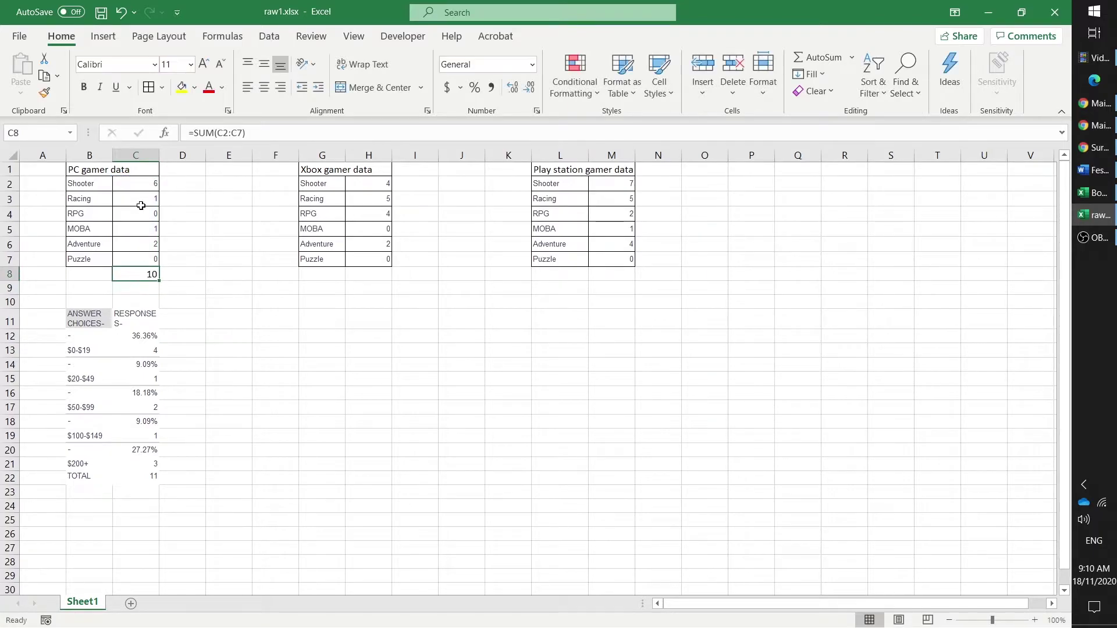
left_click(369, 275)
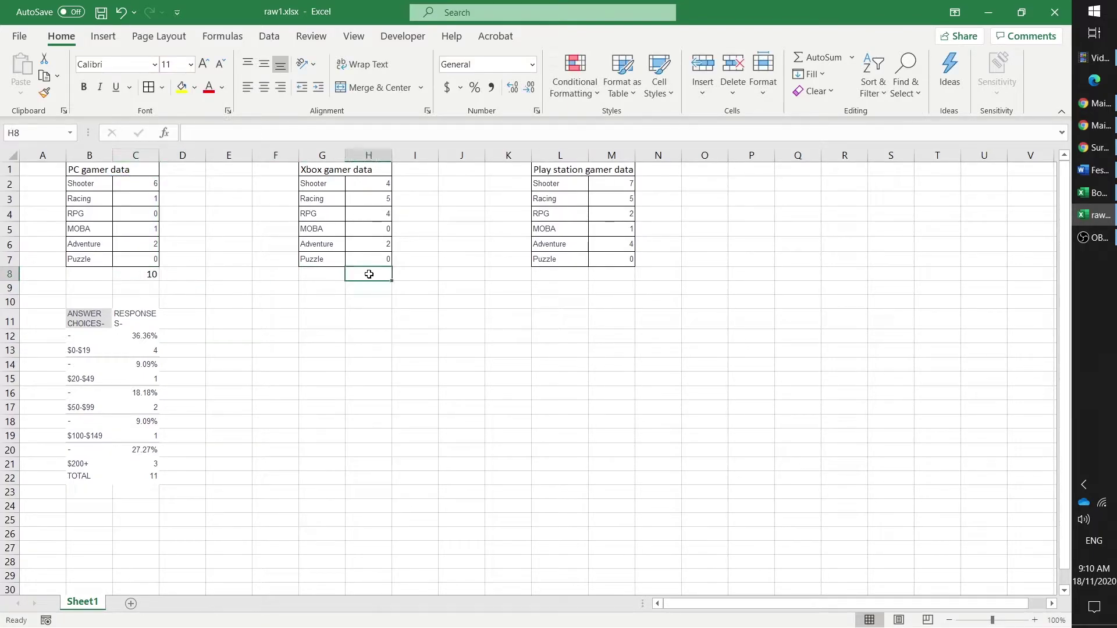
type("=sum(")
left_click_drag(369, 183, 369, 260)
key("Return")
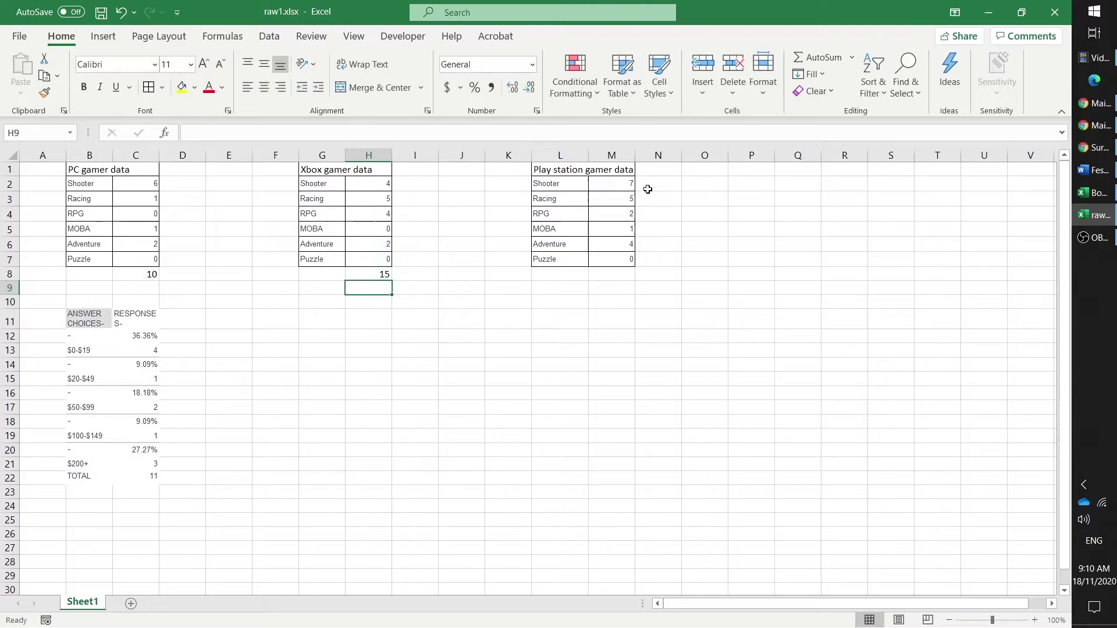
left_click(611, 274)
type("=sum(")
left_click_drag(615, 182, 631, 260)
key("Return")
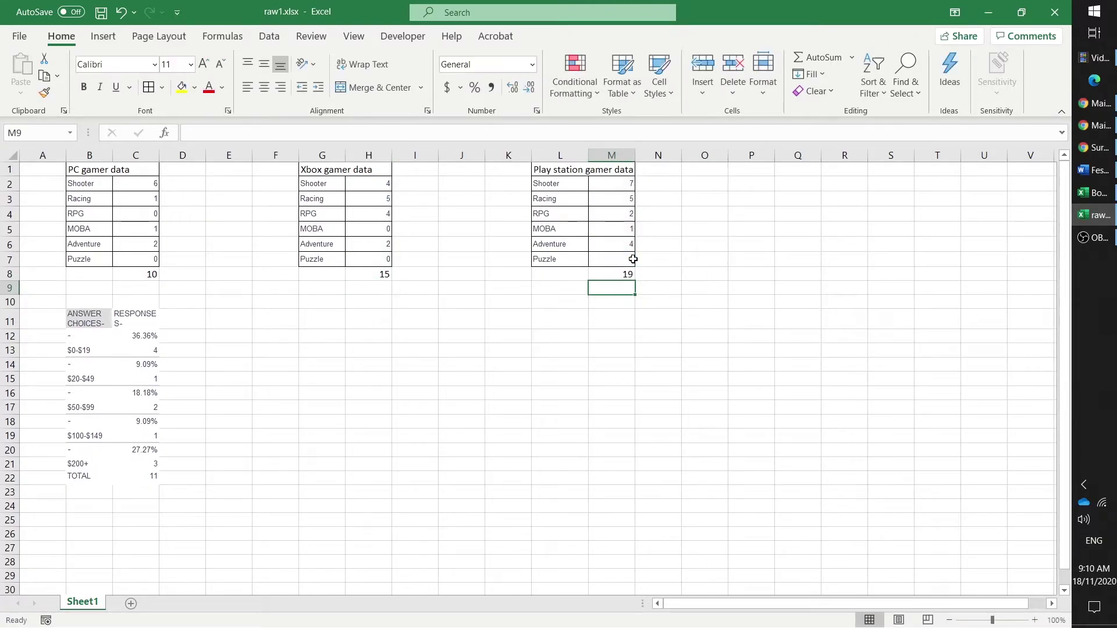
left_click(297, 339)
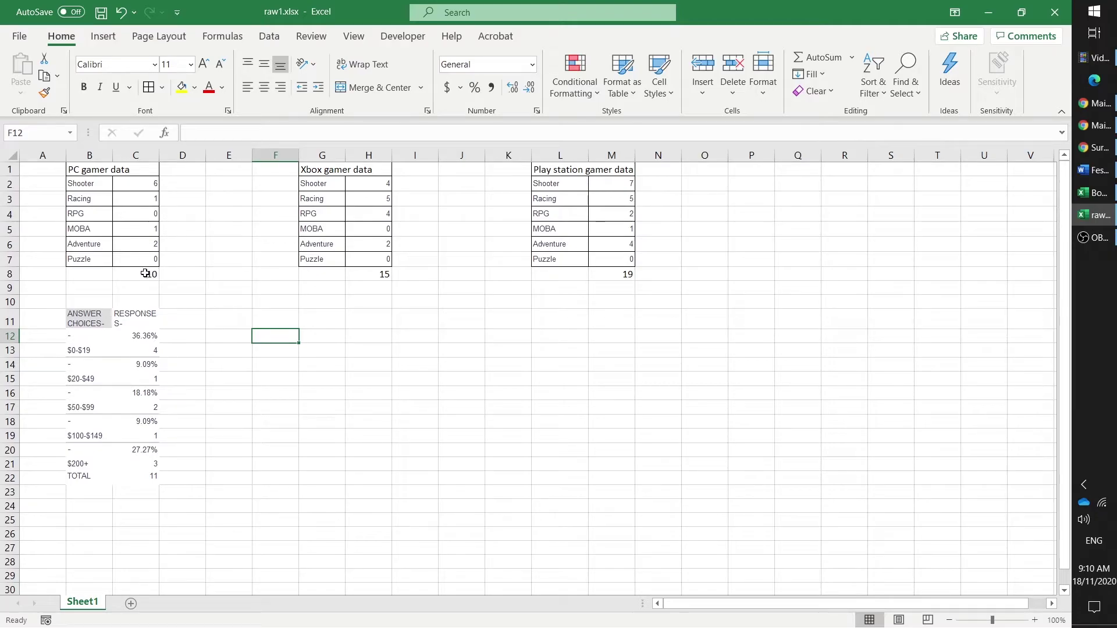
Enter =C2/C8 in D2 for the PC Shooter share.
left_click(180, 185)
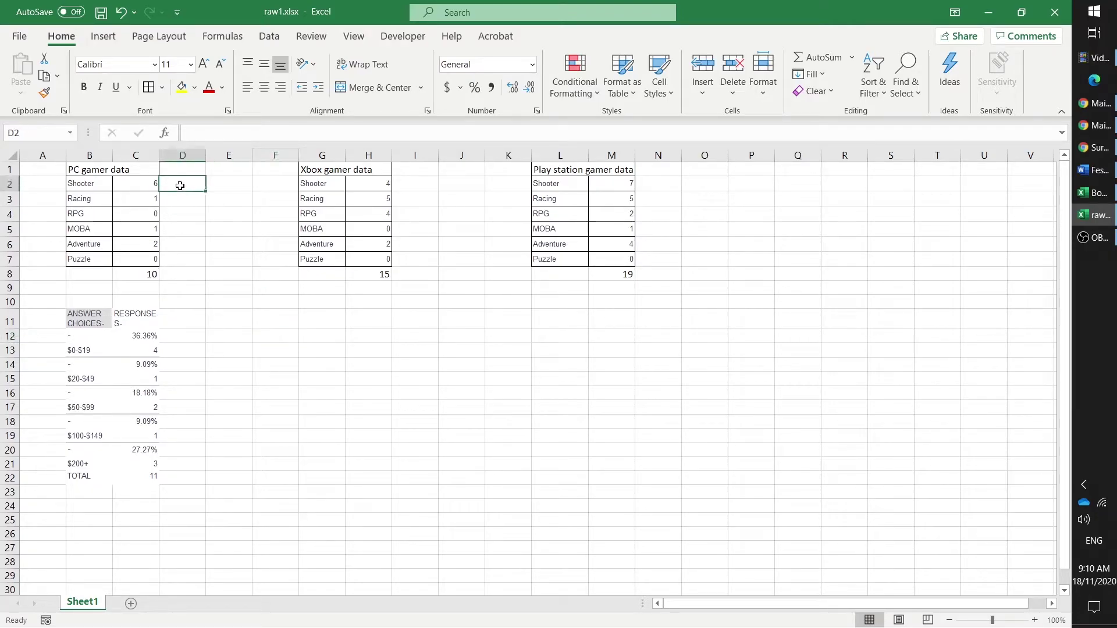
type("=")
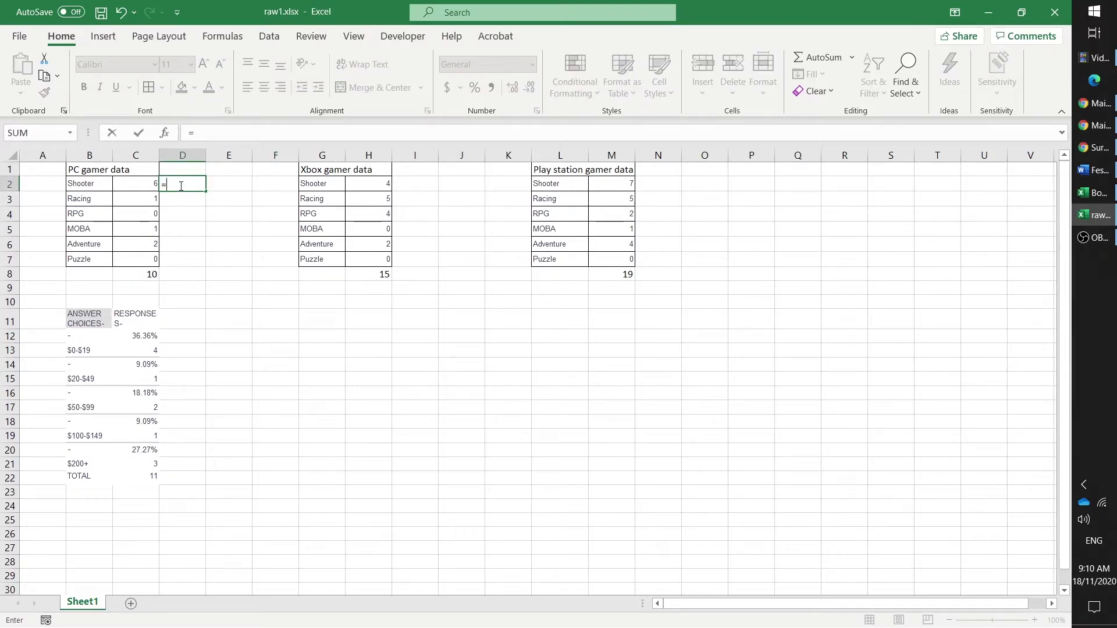
left_click(140, 186)
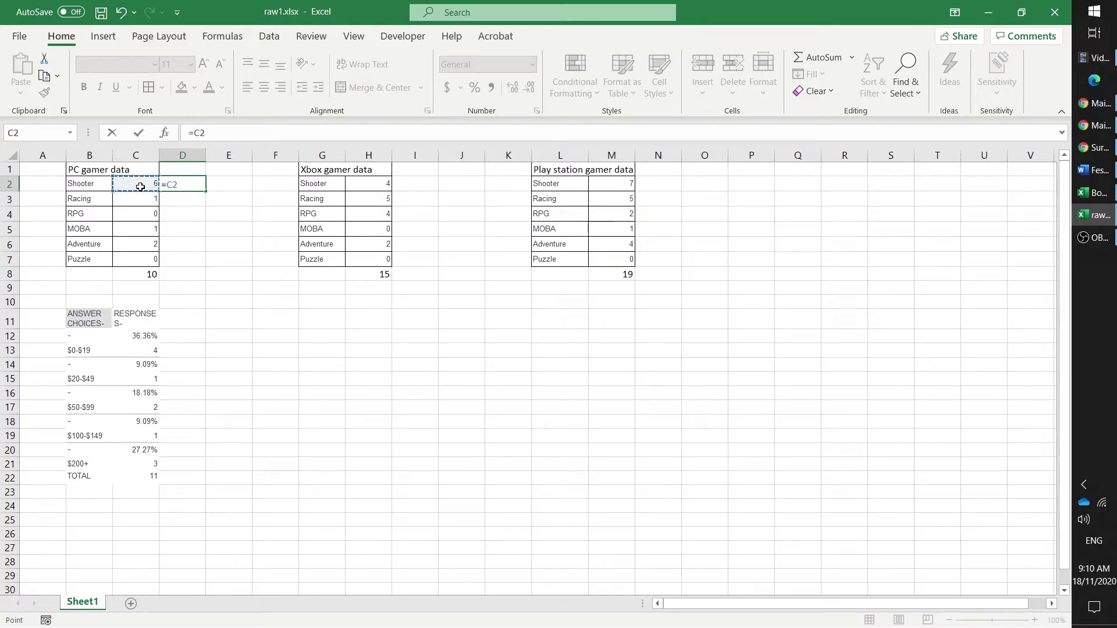
type("/")
left_click(147, 274)
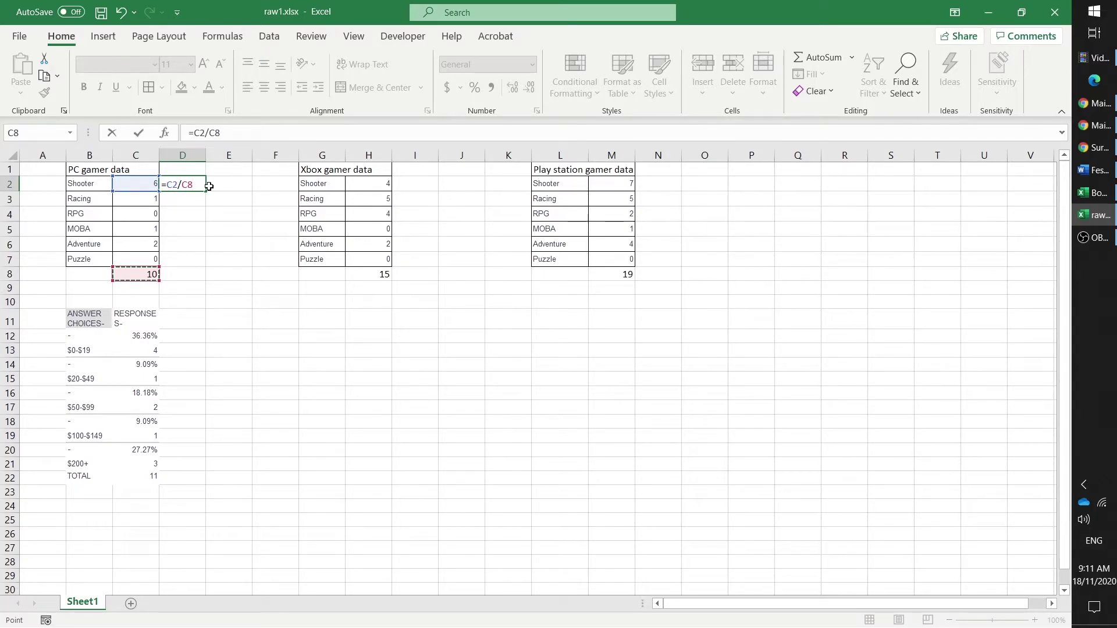
key("Return")
Format D2 with Percent Style so it shows 60%.
left_click(187, 187)
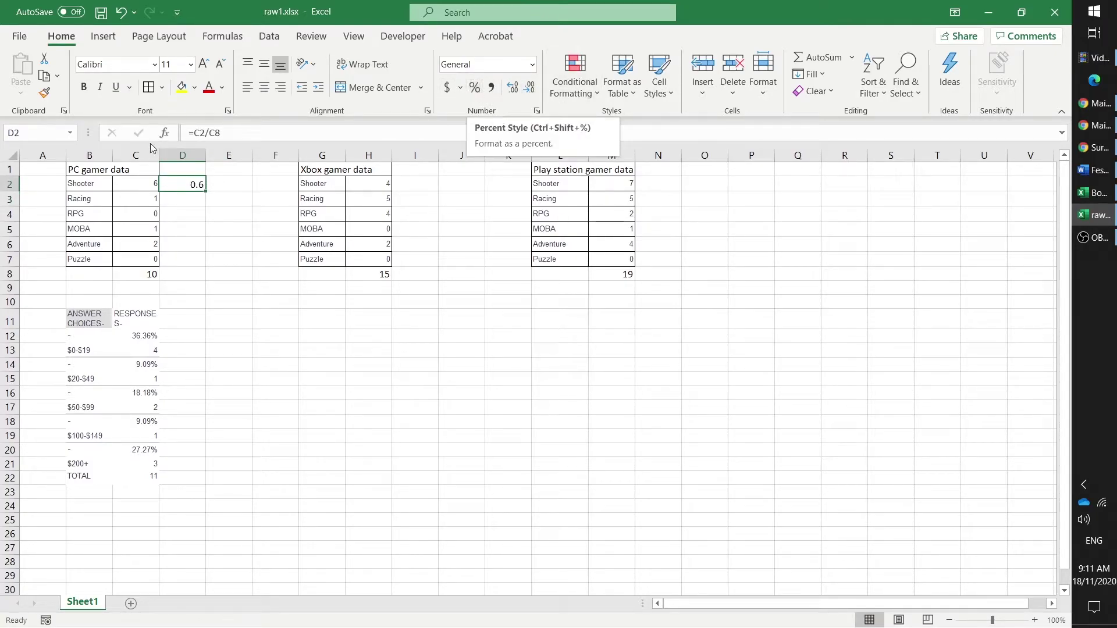
left_click(472, 87)
left_click(210, 214)
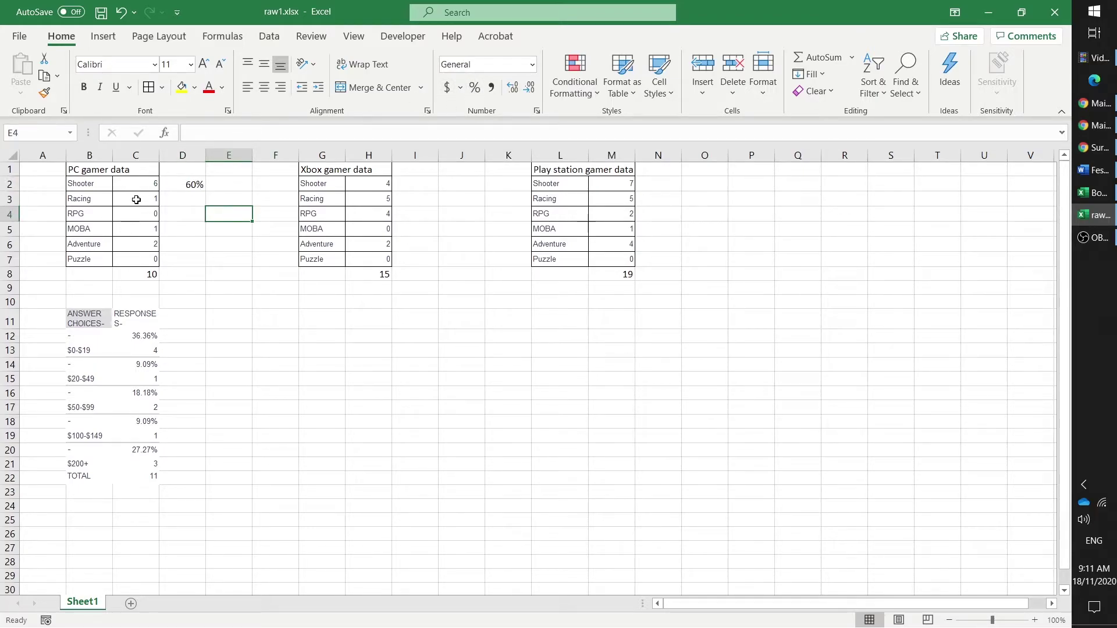
Fill the share formula into D3 and lock its divisor to $C$8 for Racing.
left_click(196, 184)
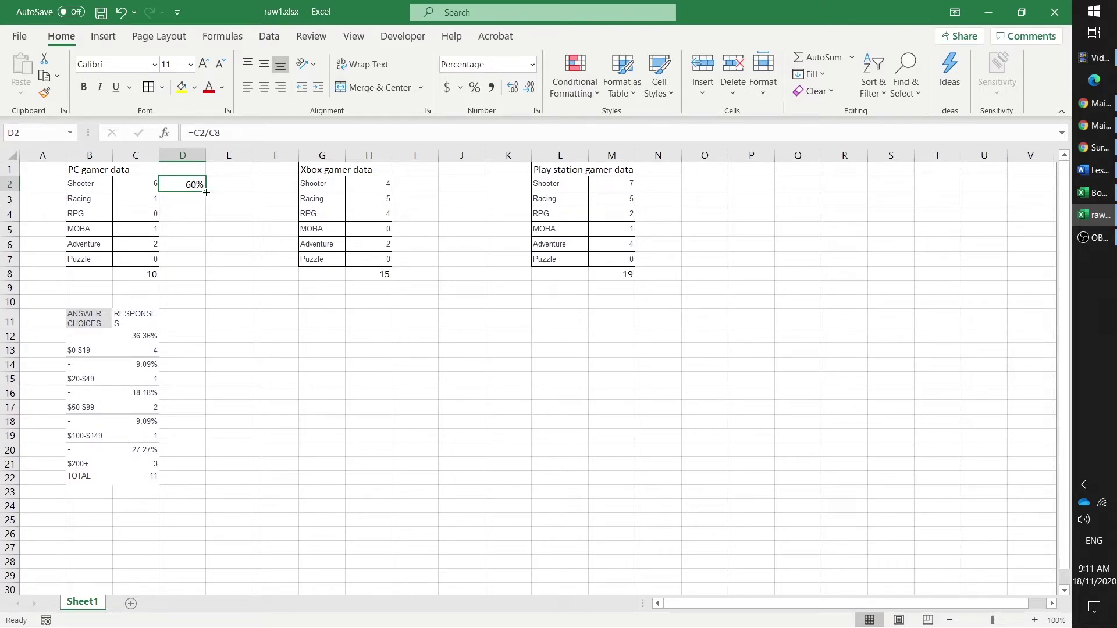
left_click_drag(206, 192, 210, 209)
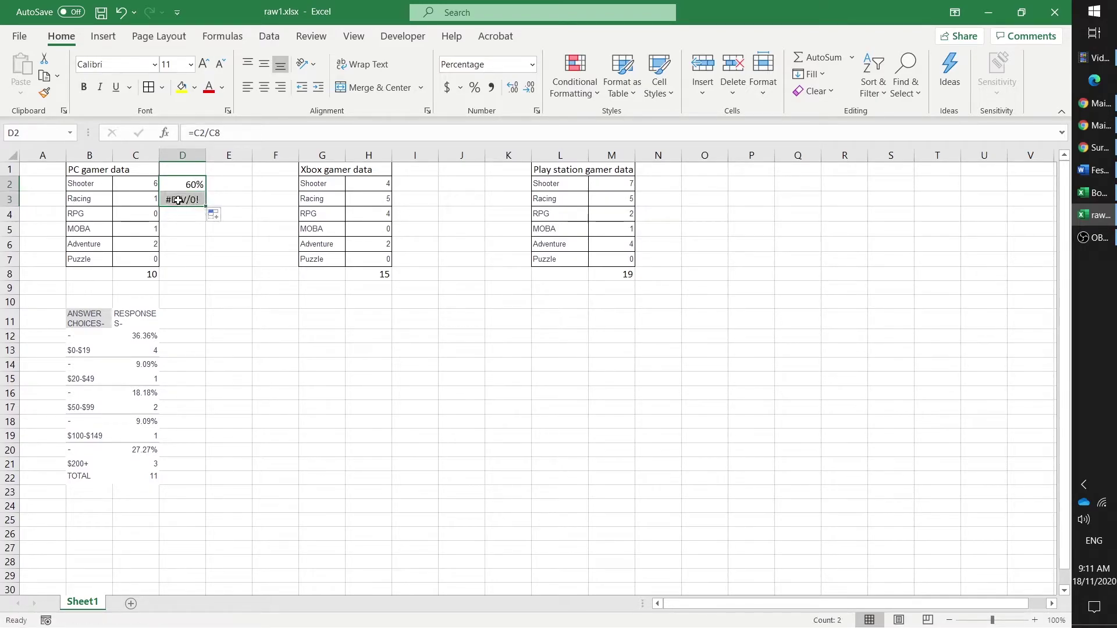
double_click(178, 198)
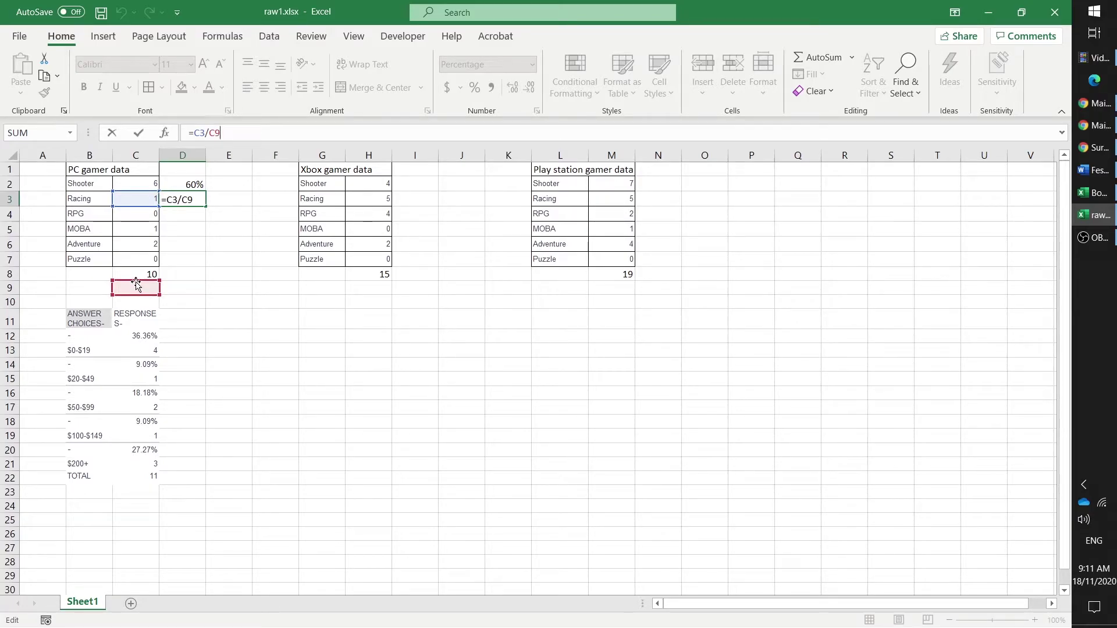
left_click_drag(138, 286, 140, 274)
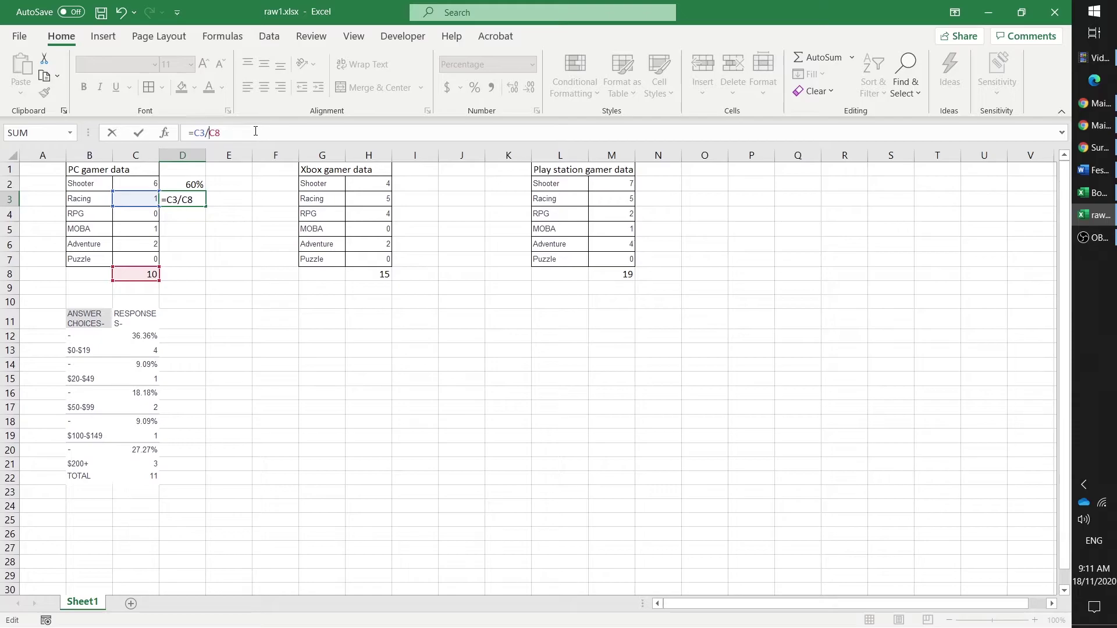
left_click(224, 134)
type("$C$")
key("Return")
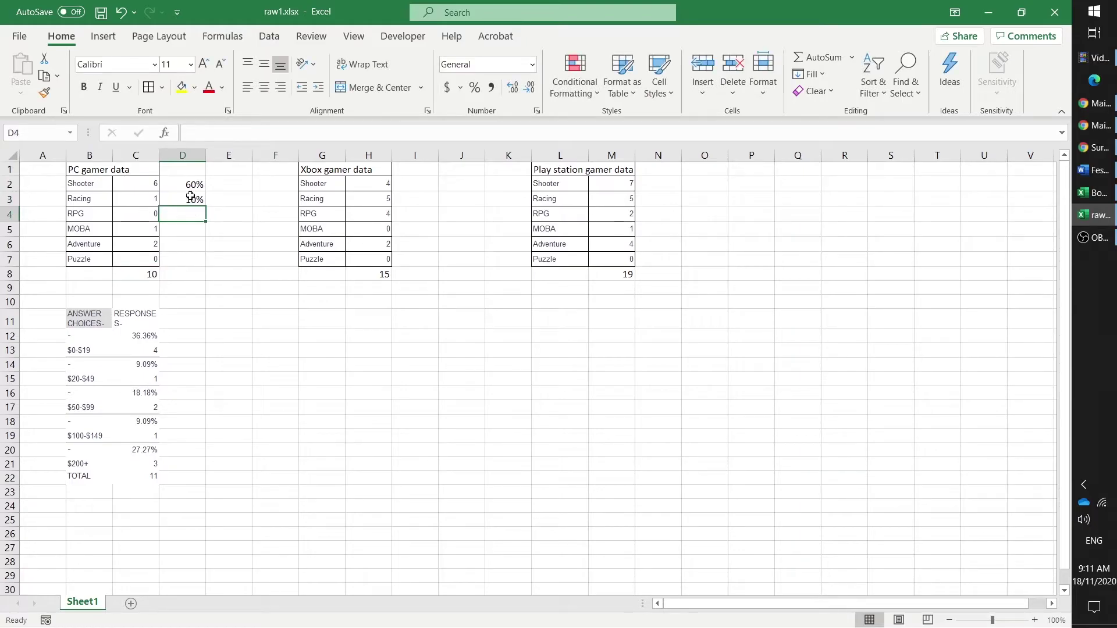
Copy the share formula into D4 for the RPG share of 0%.
left_click(191, 198)
key("ctrl+c")
left_click(195, 214)
key("Return")
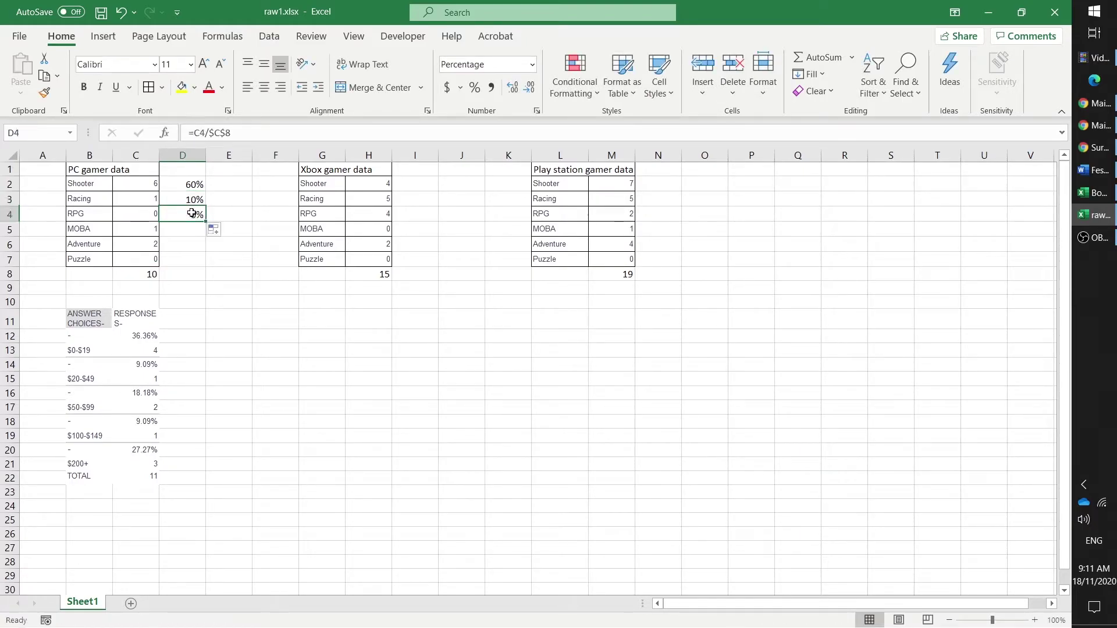
key("F2")
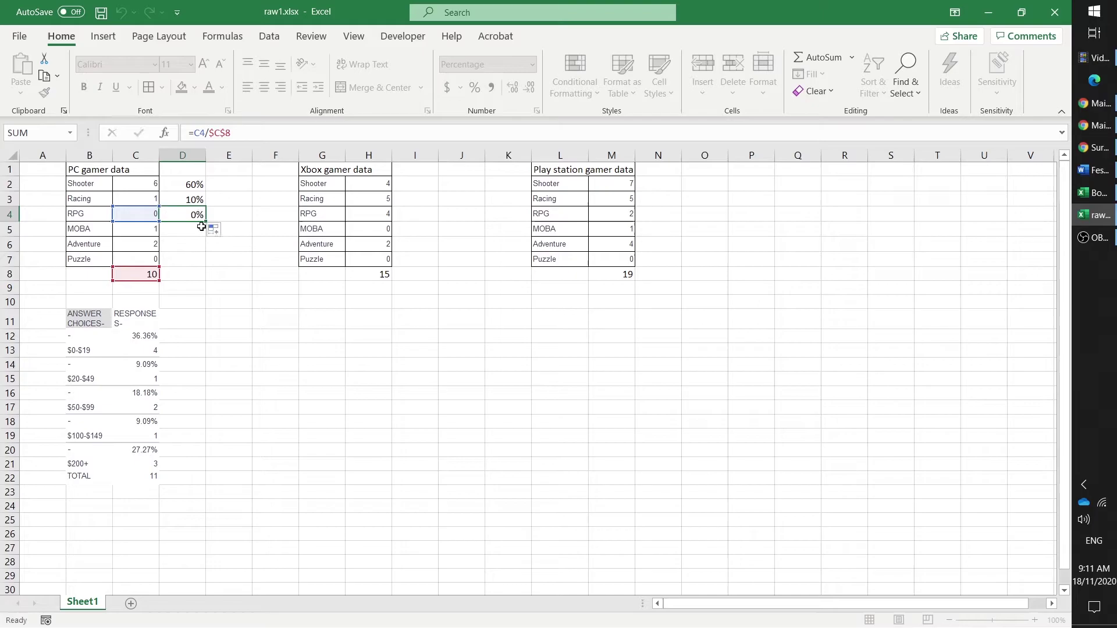
key("Return")
type("=")
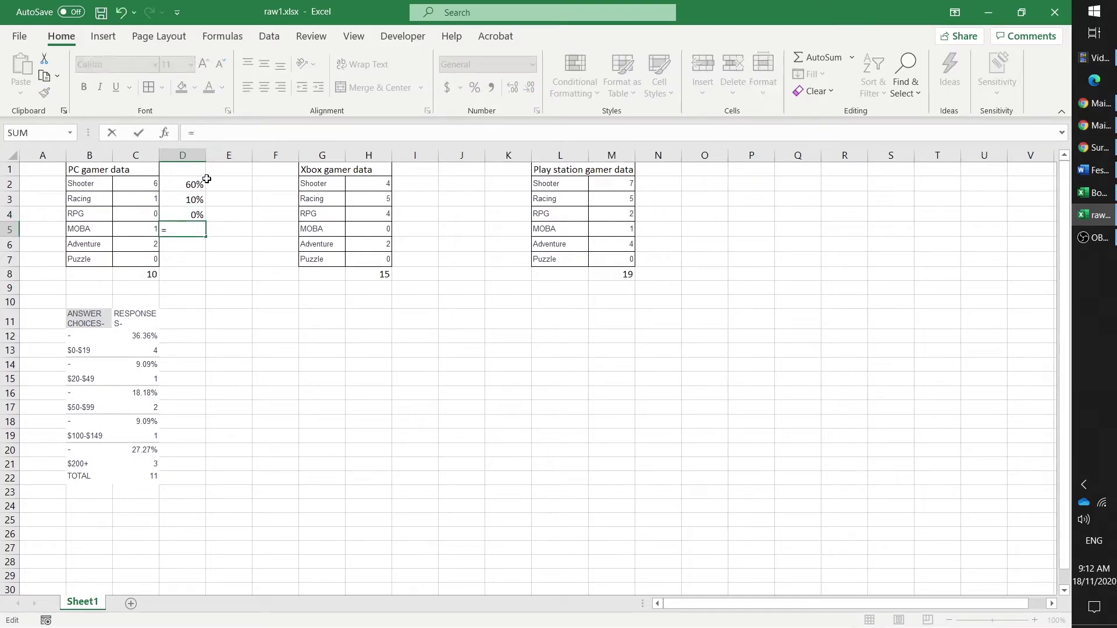
Enter the MOBA share =C5/10 in D5 and fill it down to D7.
left_click(147, 230)
type("/10")
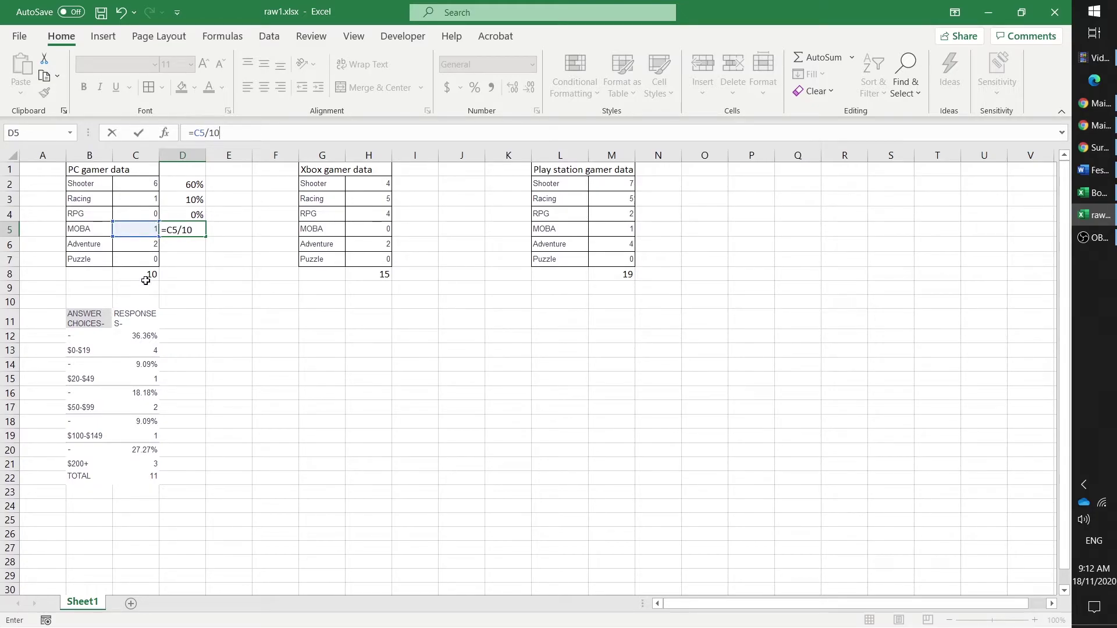
key("Return")
left_click(181, 233)
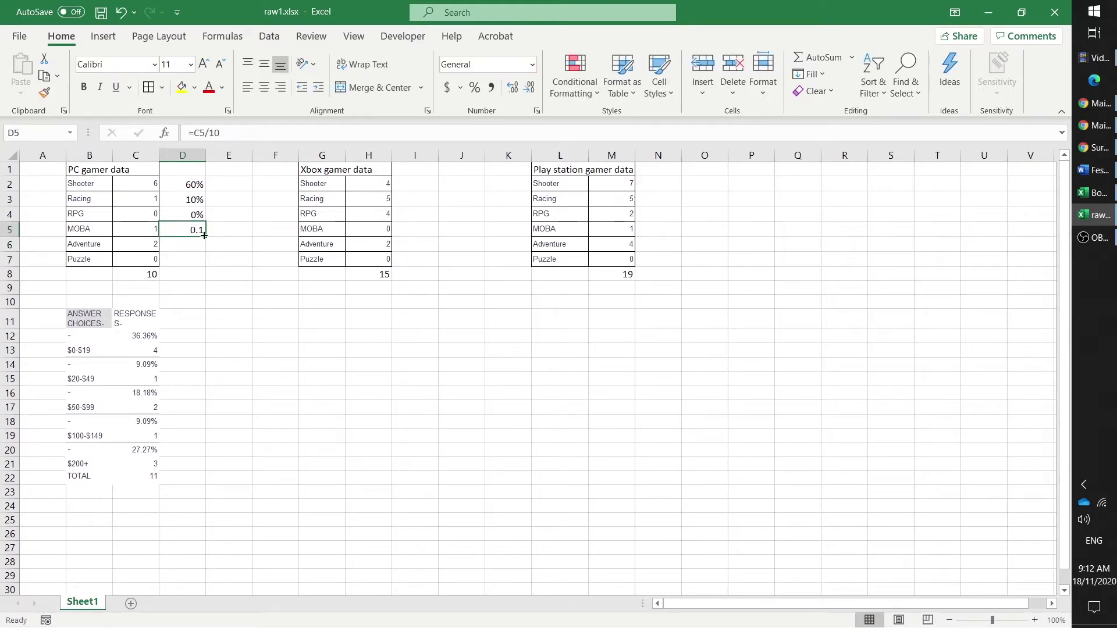
left_click_drag(207, 239, 208, 263)
Format D2:D7 as percentages: 60%, 10%, 0%, 10%, 20%, 0%.
left_click(202, 245)
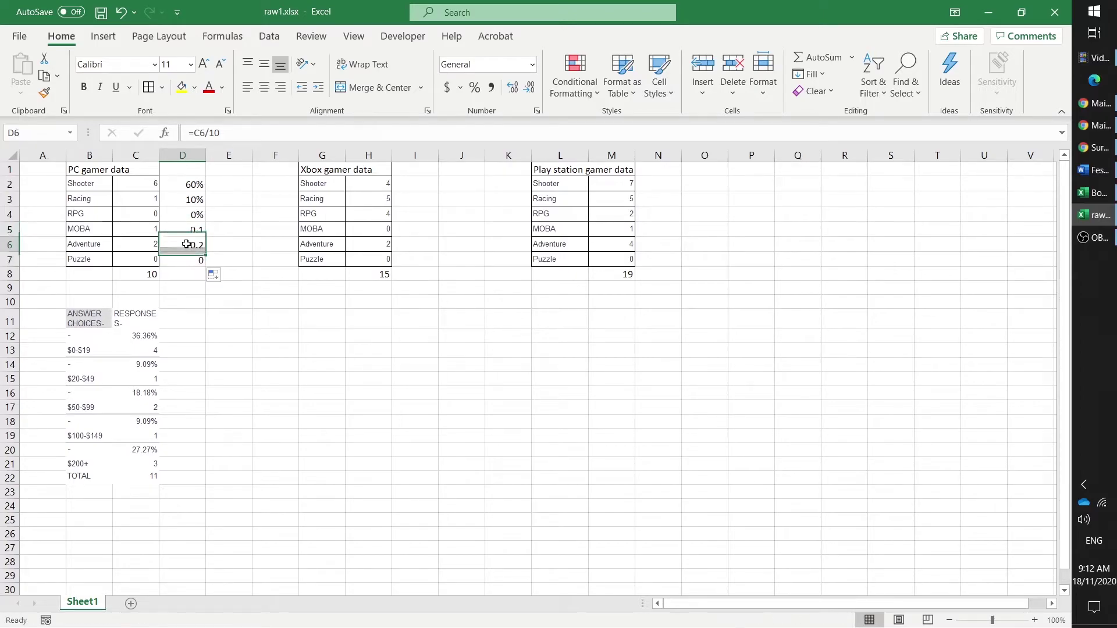
left_click(247, 132)
key("Escape")
left_click_drag(192, 185, 196, 265)
left_click(475, 88)
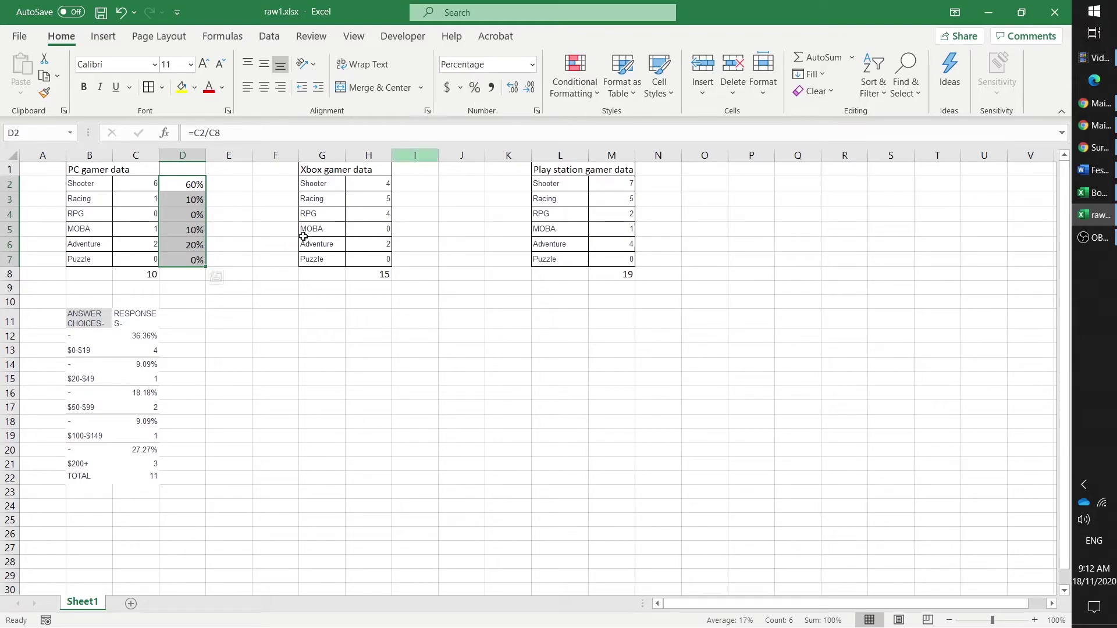
left_click(235, 314)
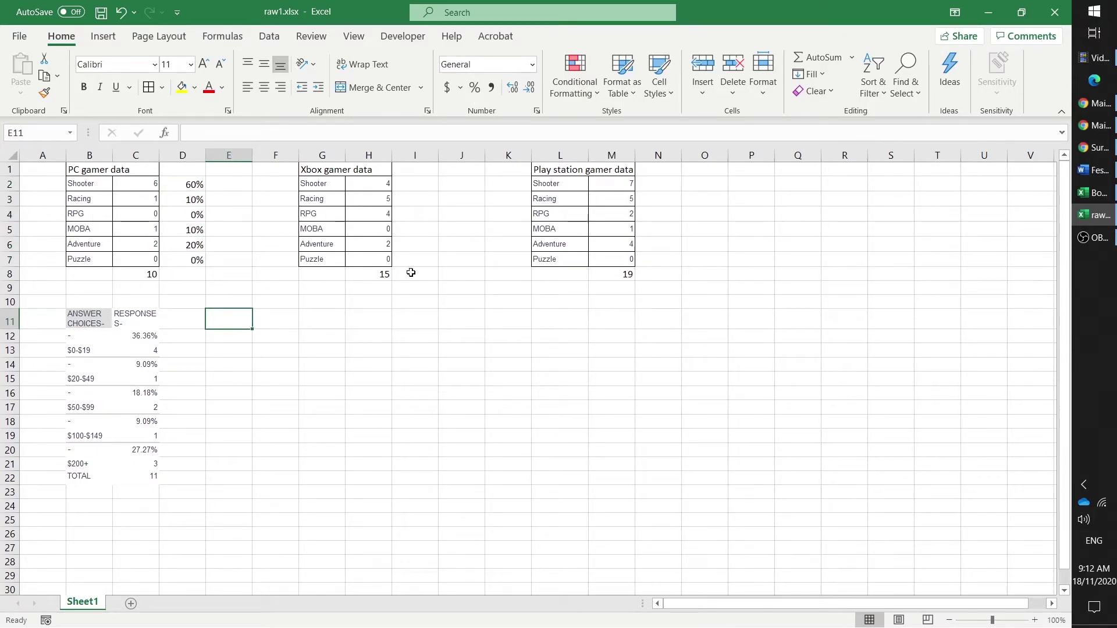
Fill I2:I7 with Xbox shares =H2/H$8 as percentages, Shooter 27%.
left_click(412, 183)
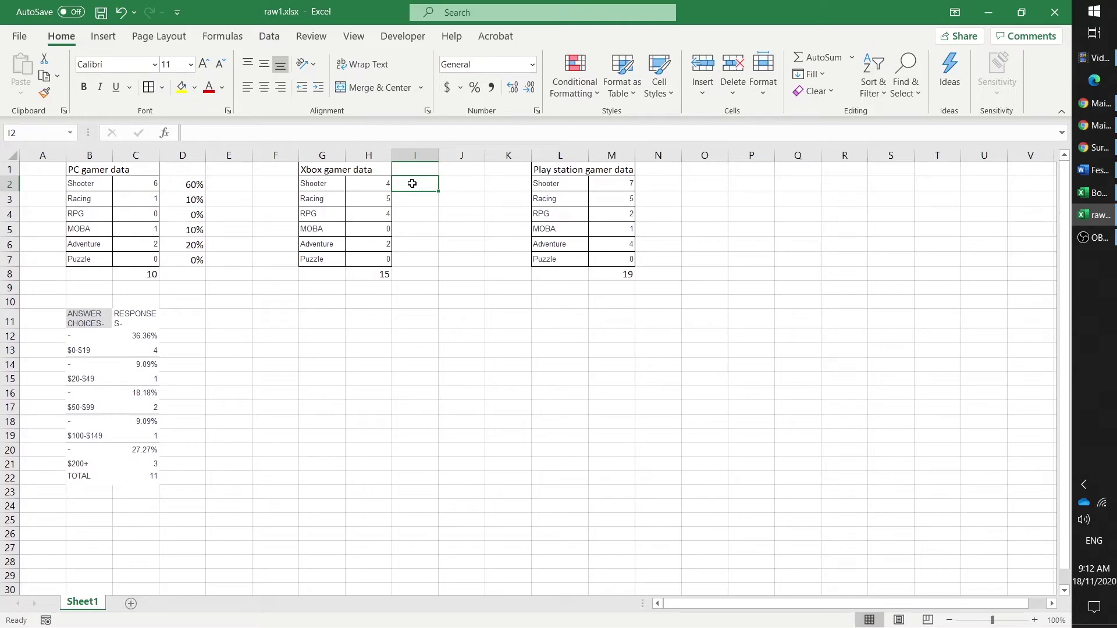
type("=")
left_click(368, 184)
type("/")
left_click(384, 274)
key("F4")
key("ctrl+Return")
left_click_drag(438, 191, 438, 266)
key("ctrl+shift+5")
Fill N2:N7 with Play station shares =M2/M$8, Shooter 37%.
left_click(652, 184)
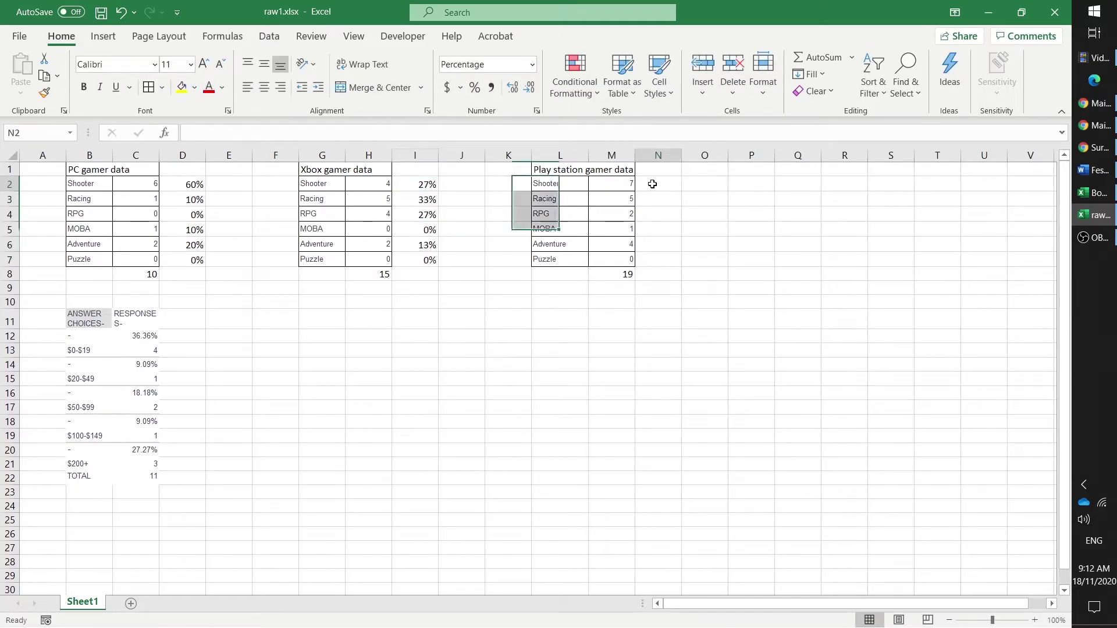
type("=")
left_click(608, 184)
type("/")
left_click(628, 274)
key("F4")
key("ctrl+Return")
left_click_drag(682, 191, 681, 267)
left_click(645, 363)
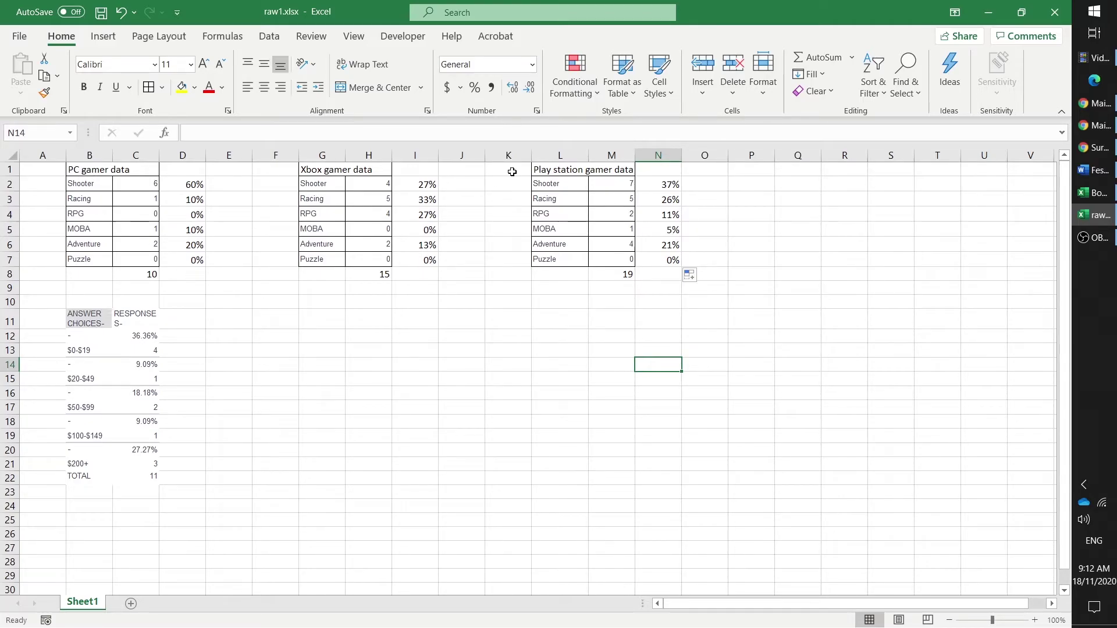
left_click_drag(92, 183, 90, 260)
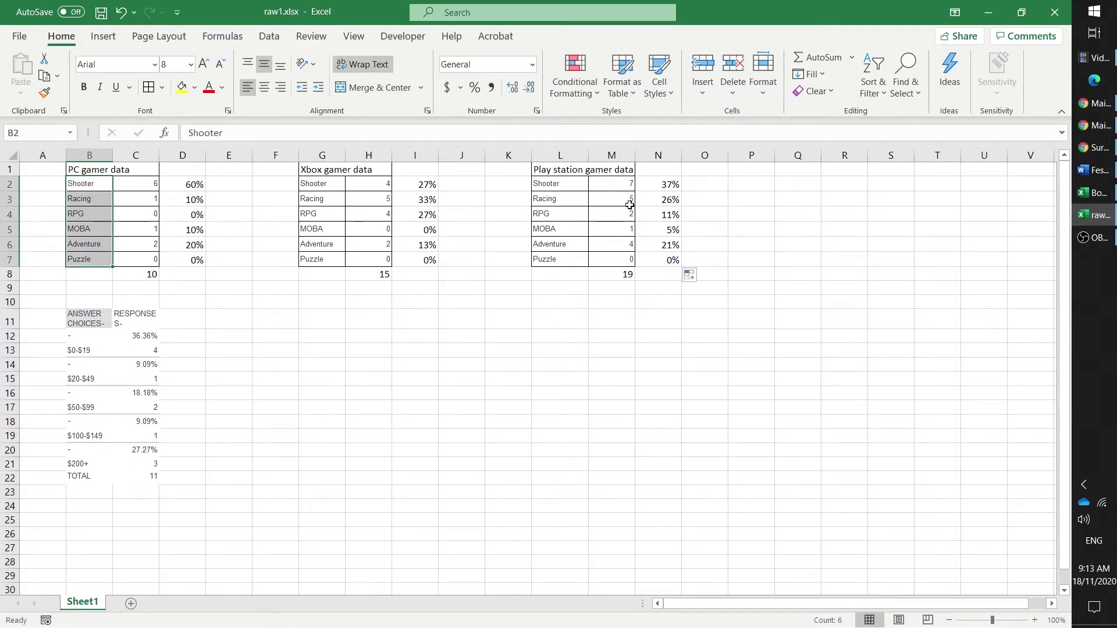
Copy the six genre names from B2:B7 into I13 to start the summary table.
left_click(165, 262)
left_click_drag(100, 184, 105, 259)
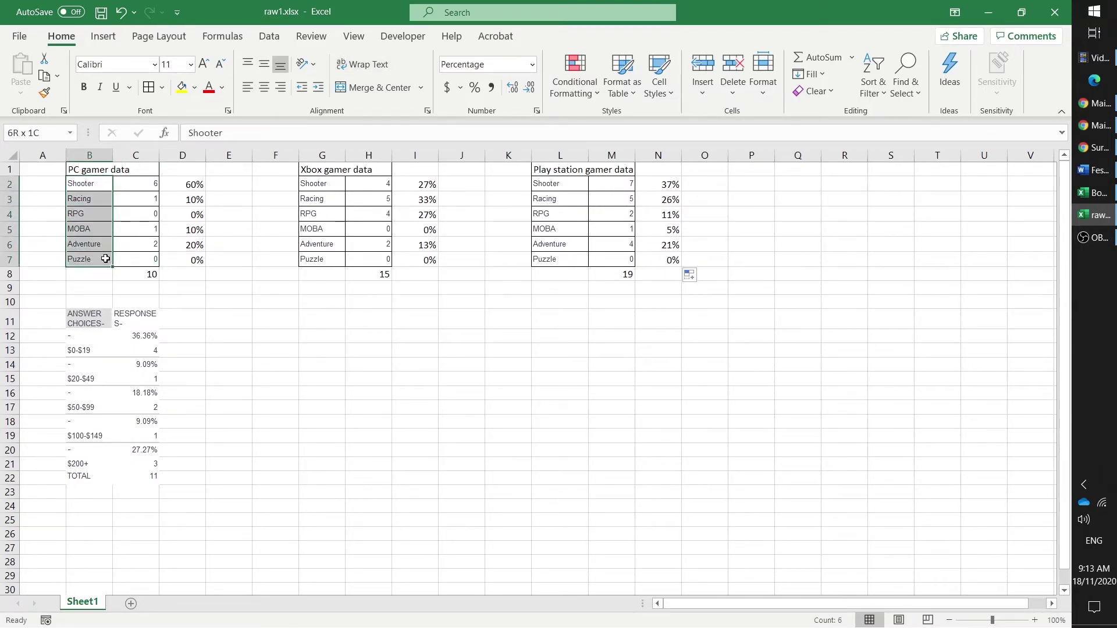
key("ctrl+c")
left_click(466, 349)
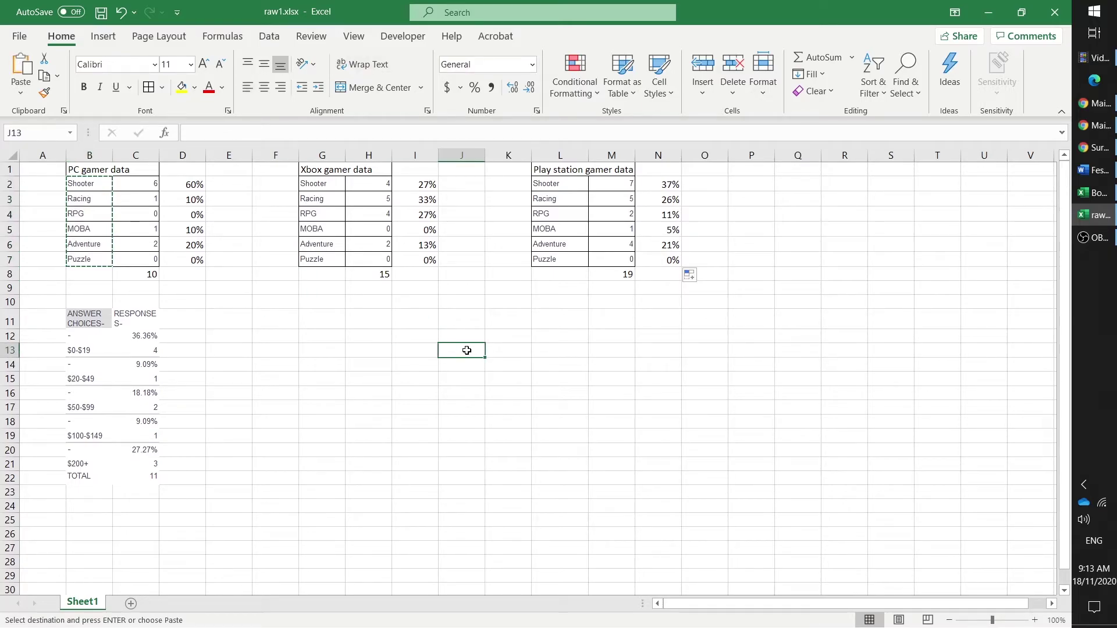
left_click(434, 356)
key("ctrl+v")
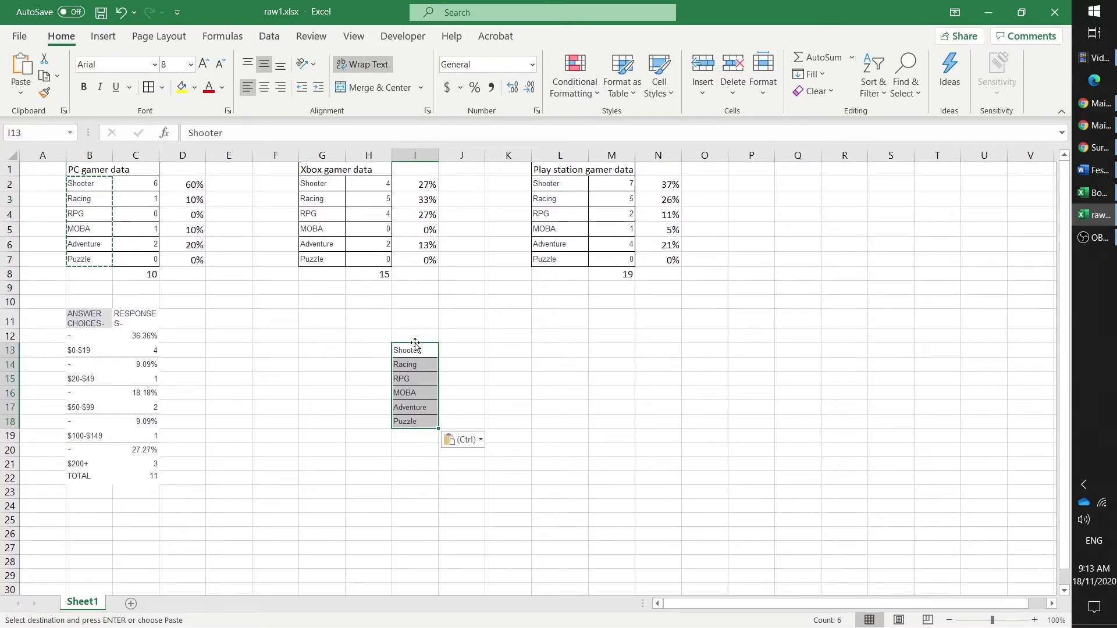
left_click(459, 348)
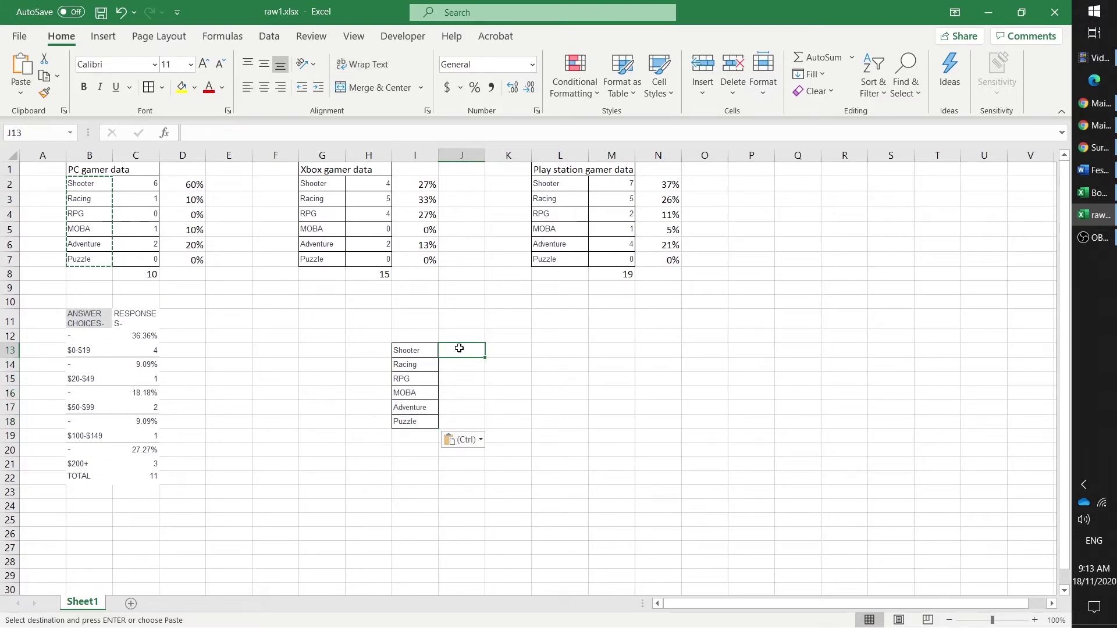
Add headings PC, Xbox and PS across J12:L12 and Genre in I12.
left_click(455, 334)
type("PC")
key("Tab")
type("Xbox")
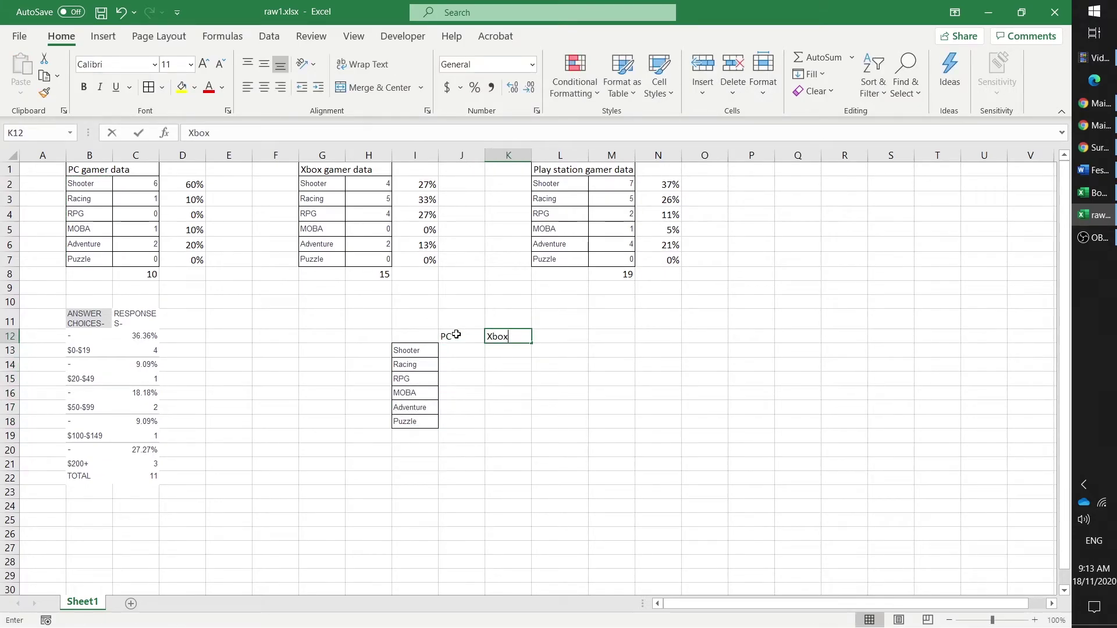
key("Tab")
type("PS")
key("Return")
left_click(417, 338)
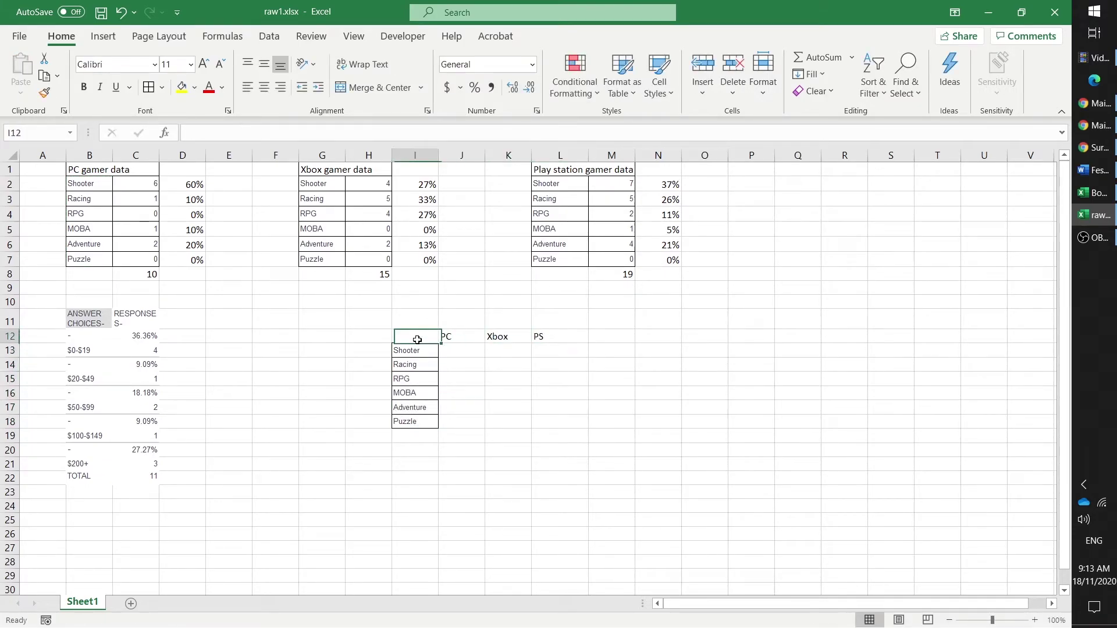
type("Genre")
key("Return")
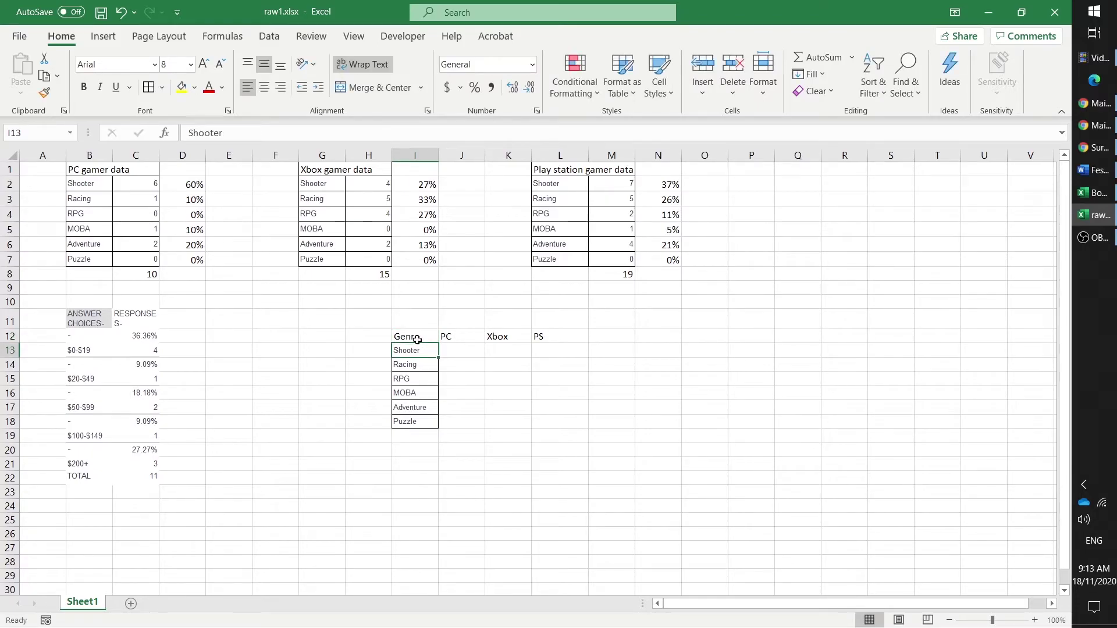
Bold the Genre column labels and the PC, Xbox and PS headings.
left_click_drag(421, 337, 414, 421)
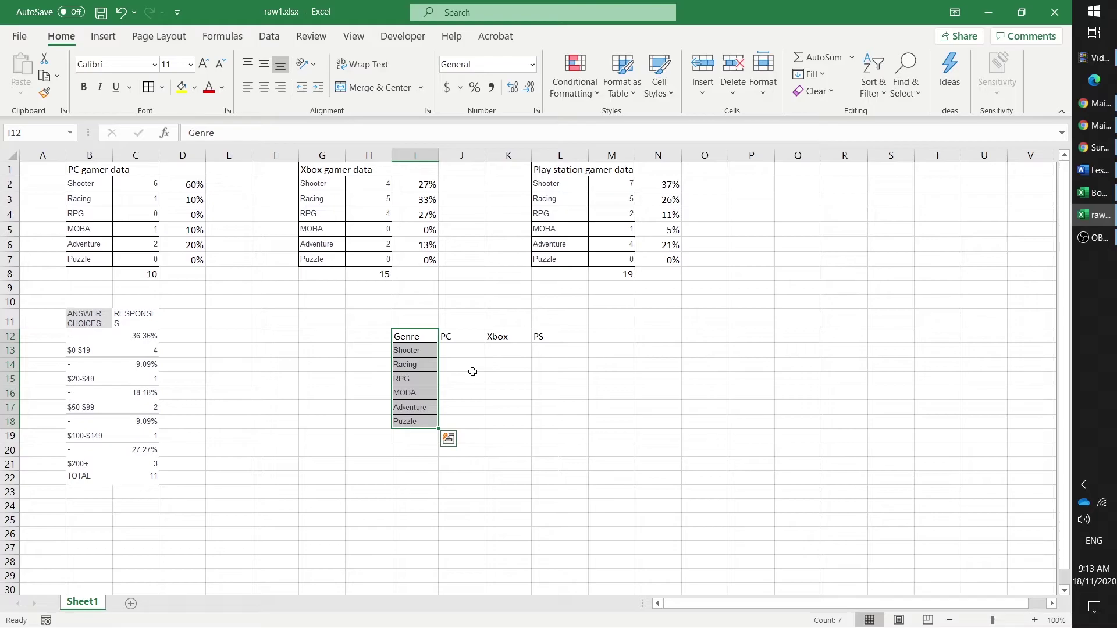
key("ctrl+b")
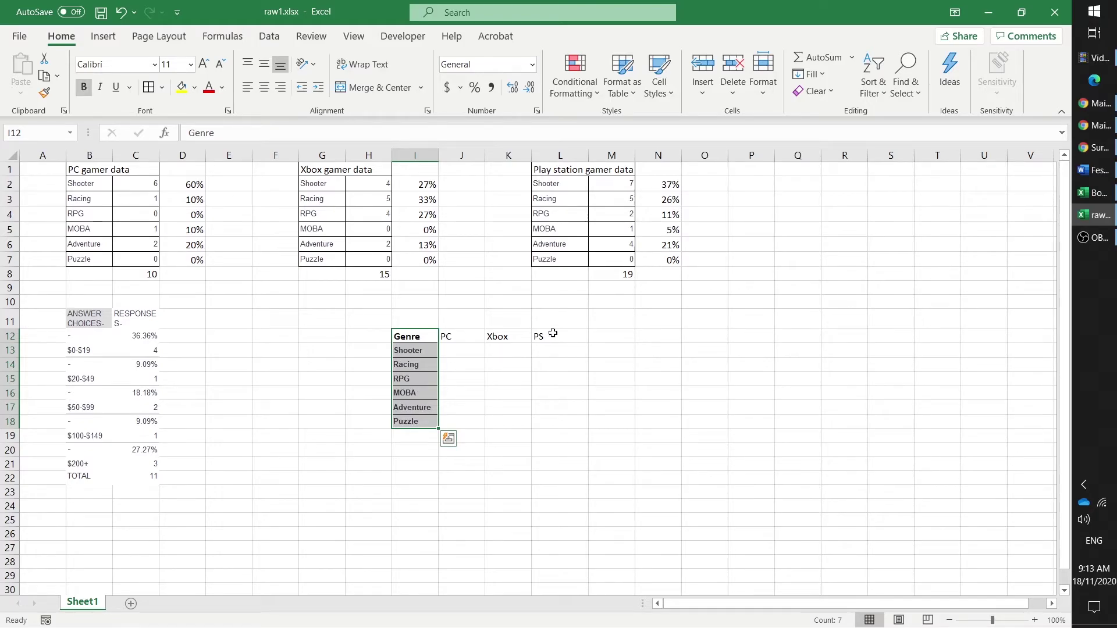
left_click_drag(553, 334, 445, 337)
key("ctrl+b")
left_click(488, 388)
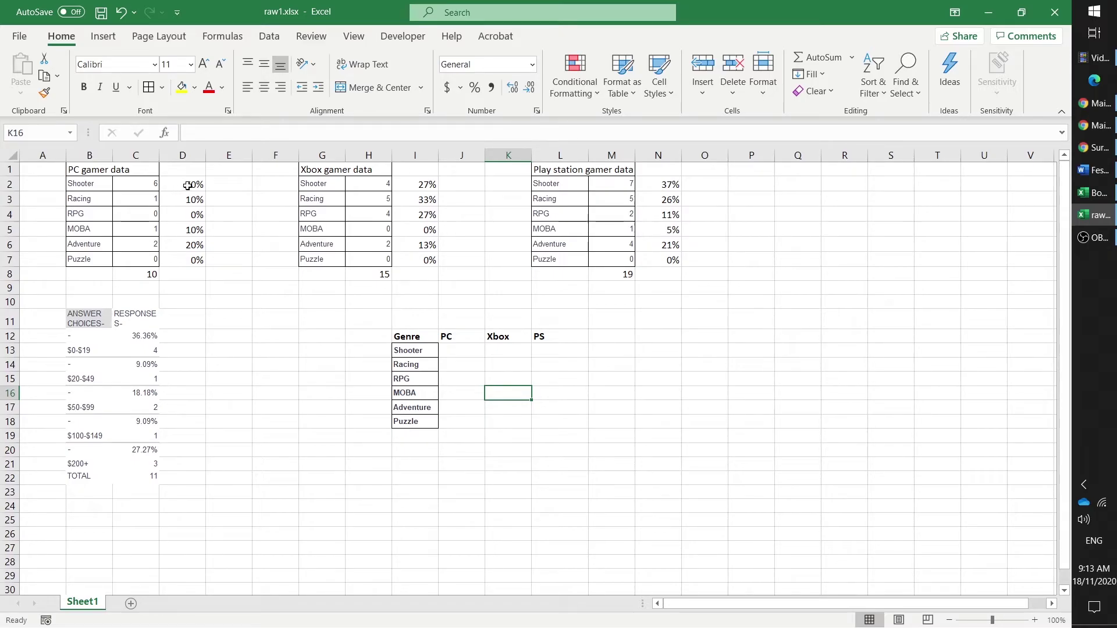
Paste the PC percentages into the PC column as values, replacing the #VALUE! paste.
left_click_drag(195, 184, 194, 260)
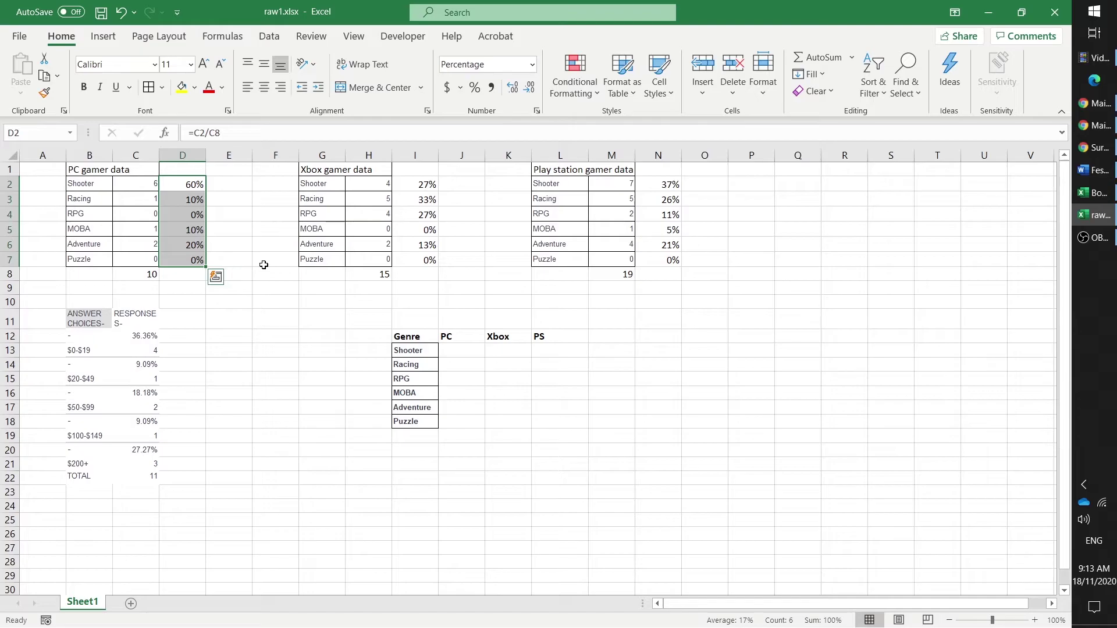
key("ctrl+c")
left_click(454, 355)
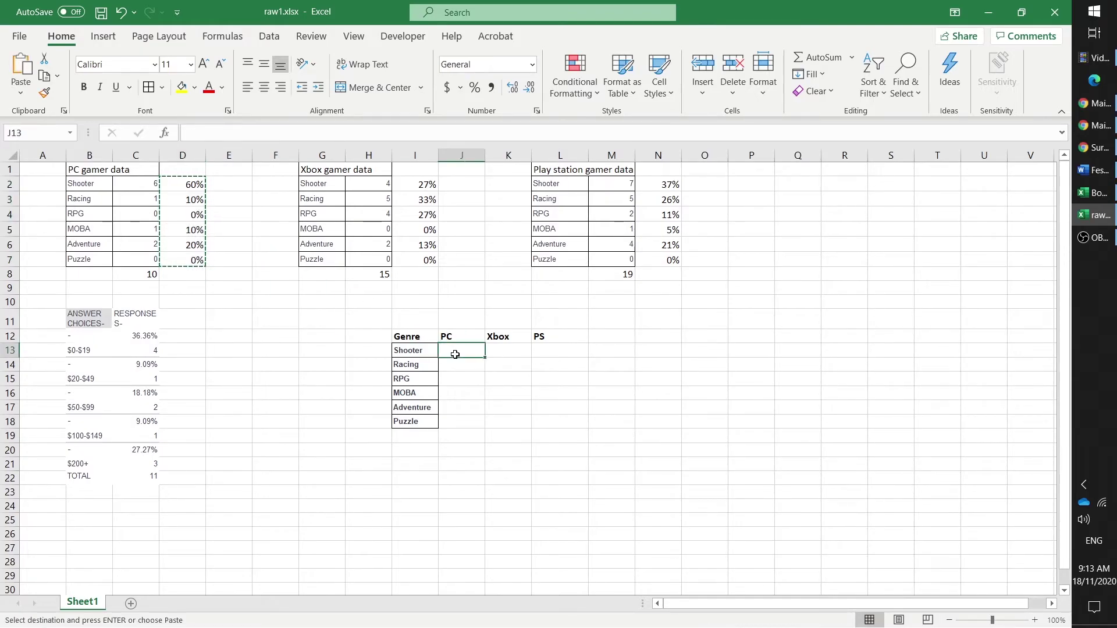
key("ctrl+v")
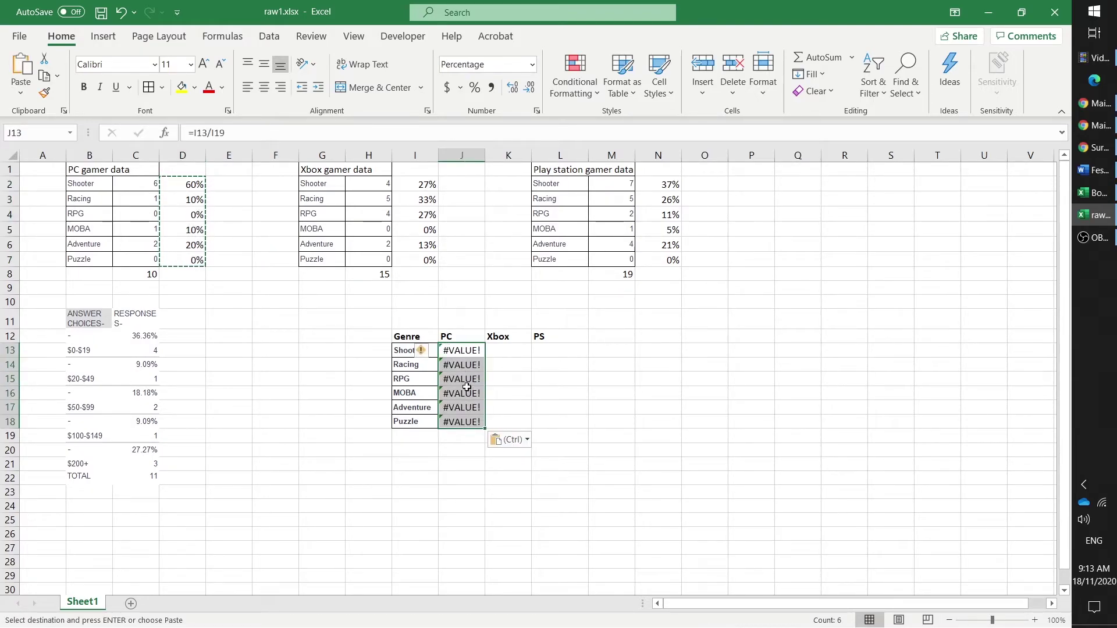
key("ctrl+z")
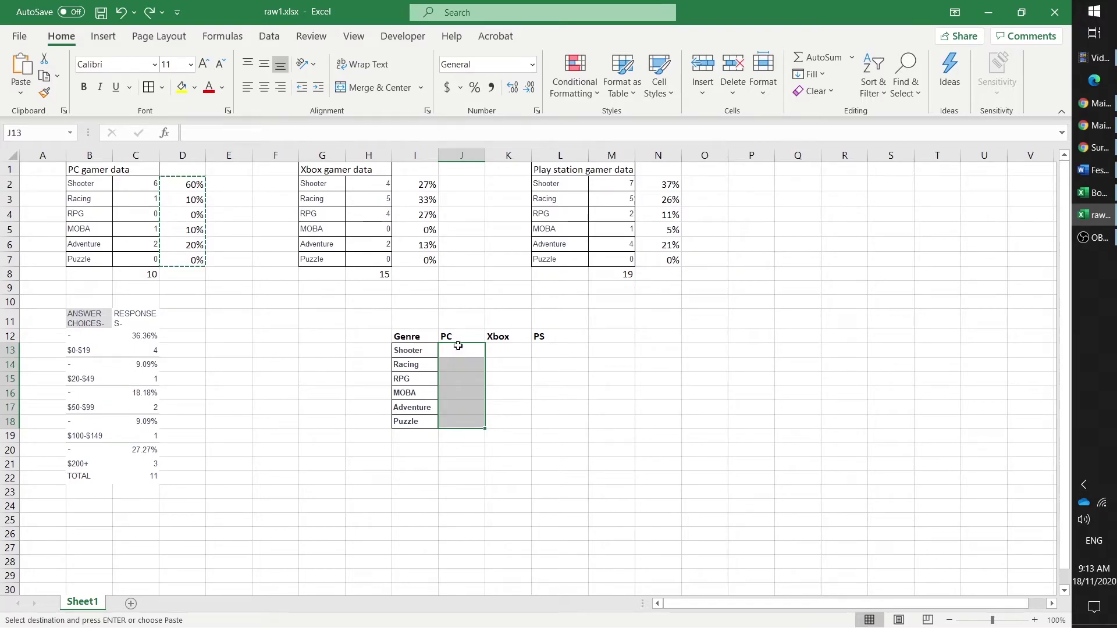
right_click(455, 353)
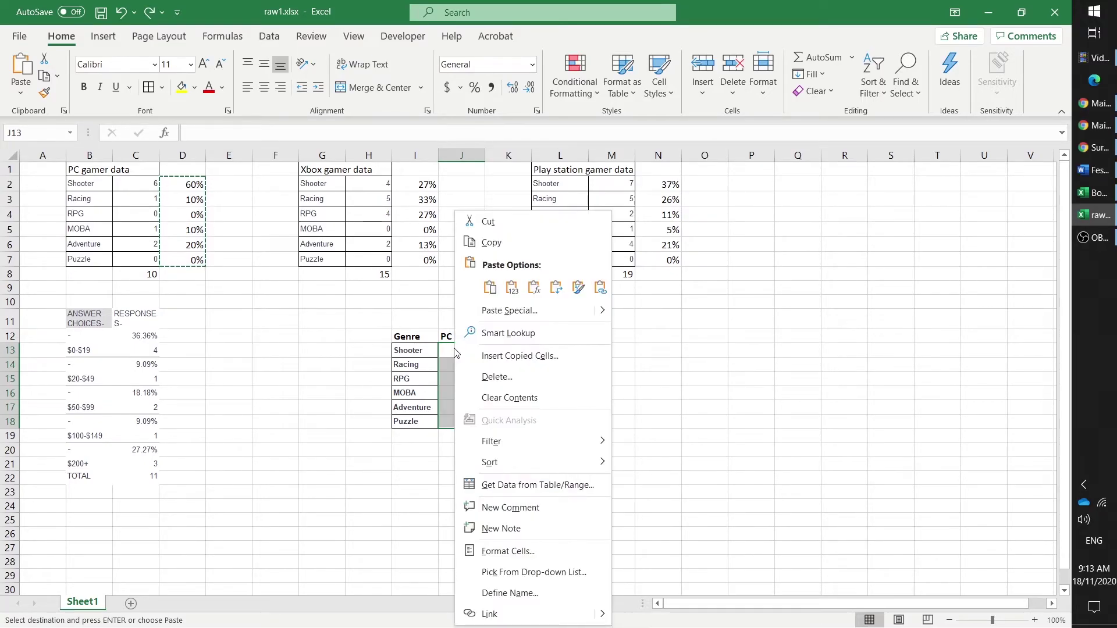
left_click(512, 287)
left_click(512, 287)
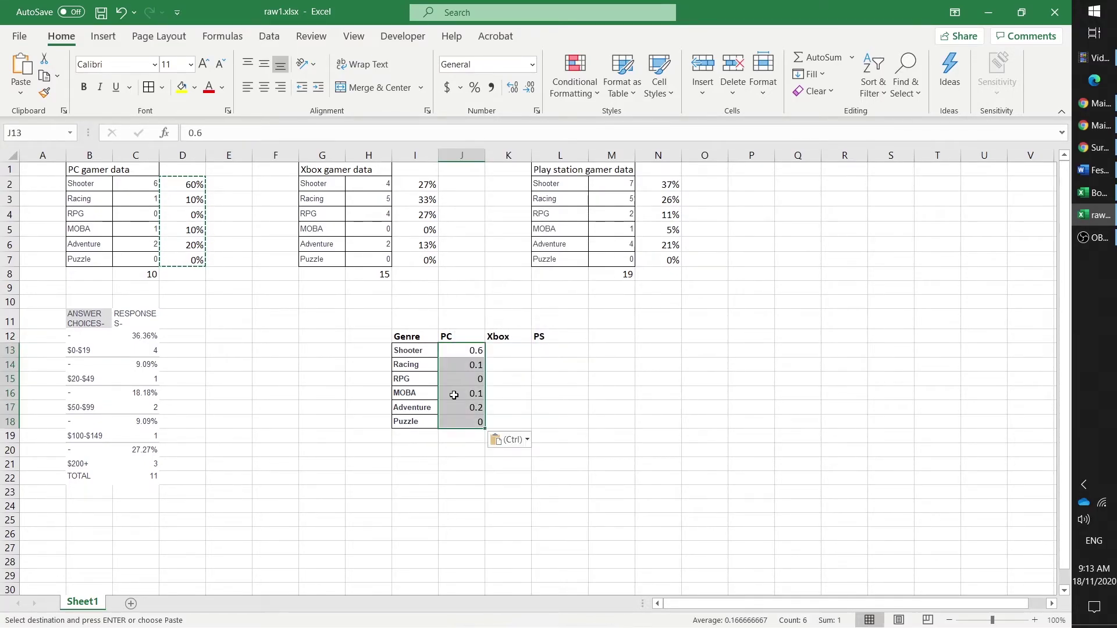
Paste the Xbox (I2:I7) and PS (N2:N7) percentages as values into K13 and L13.
left_click(531, 362)
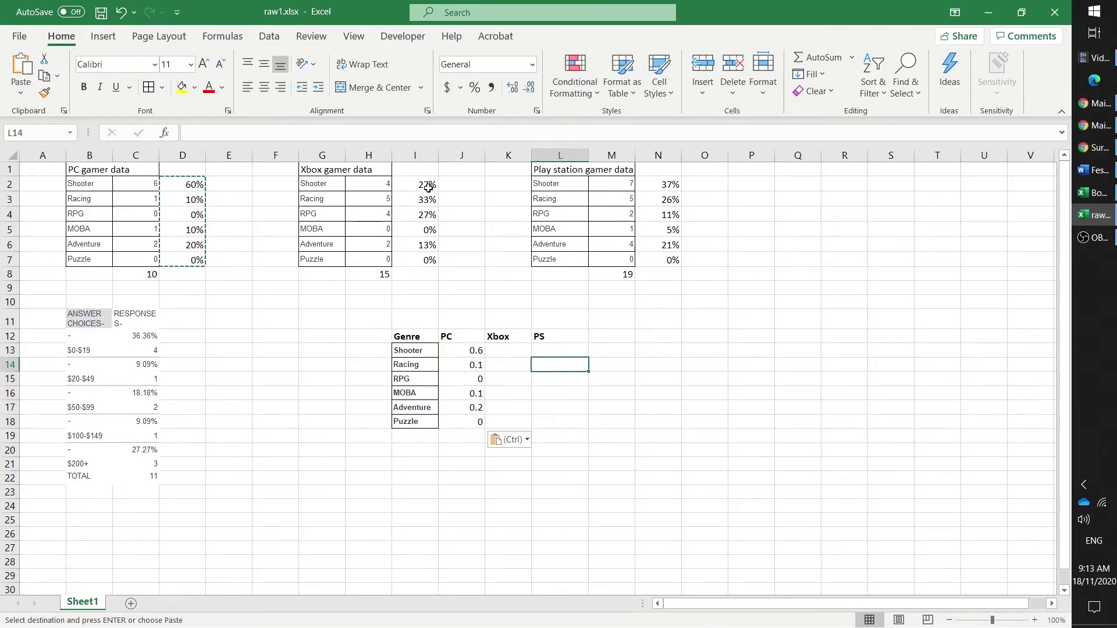
left_click_drag(429, 184, 434, 260)
key("ctrl+c")
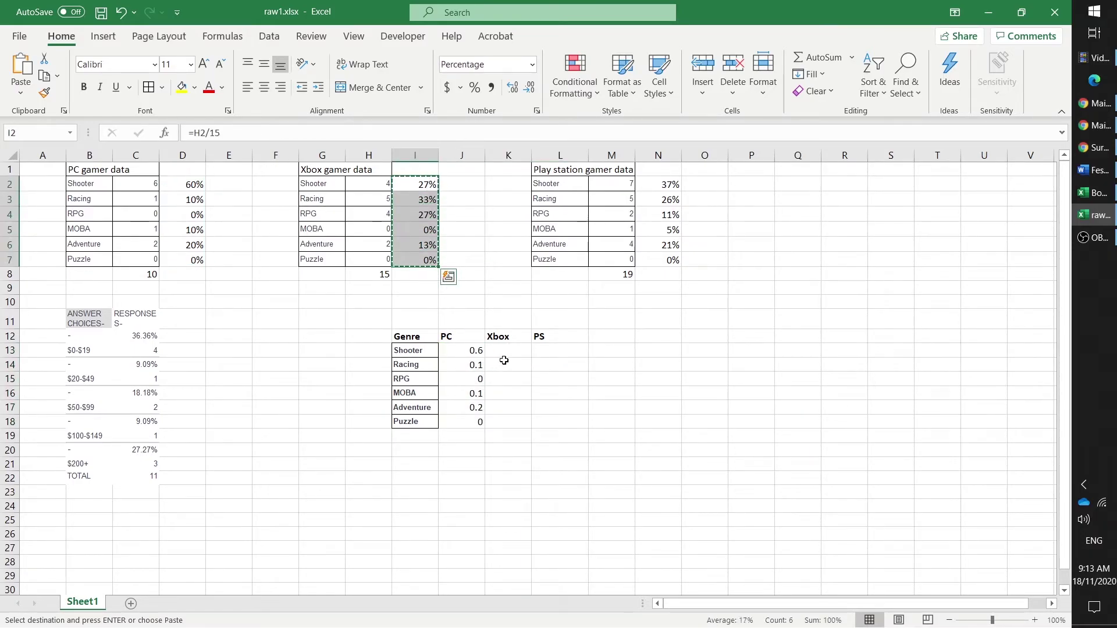
left_click(505, 354)
right_click(506, 357)
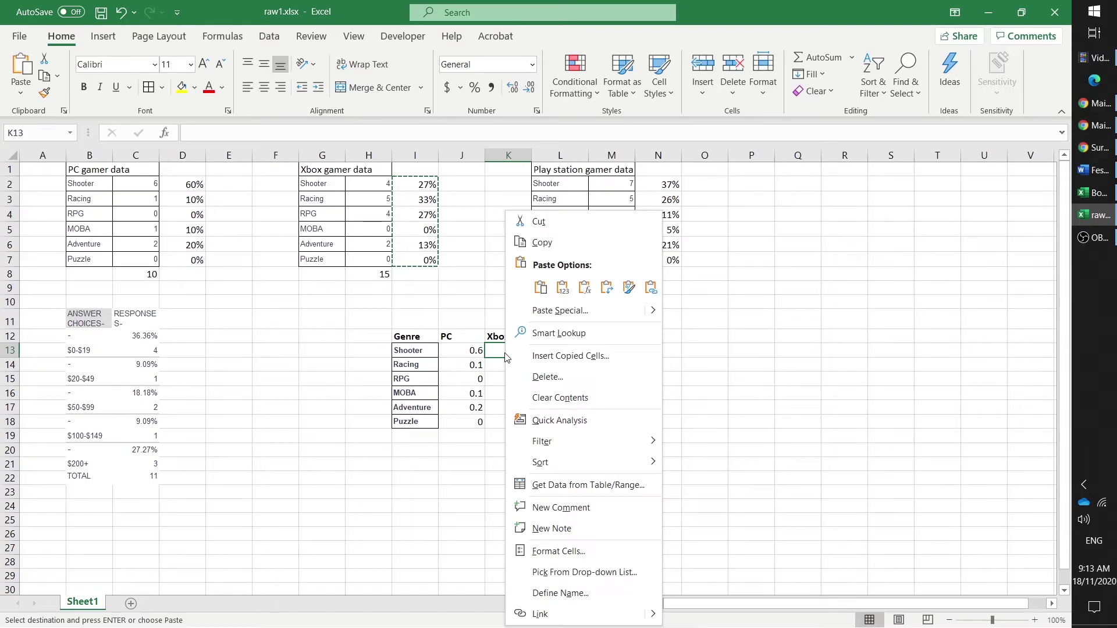
key("v")
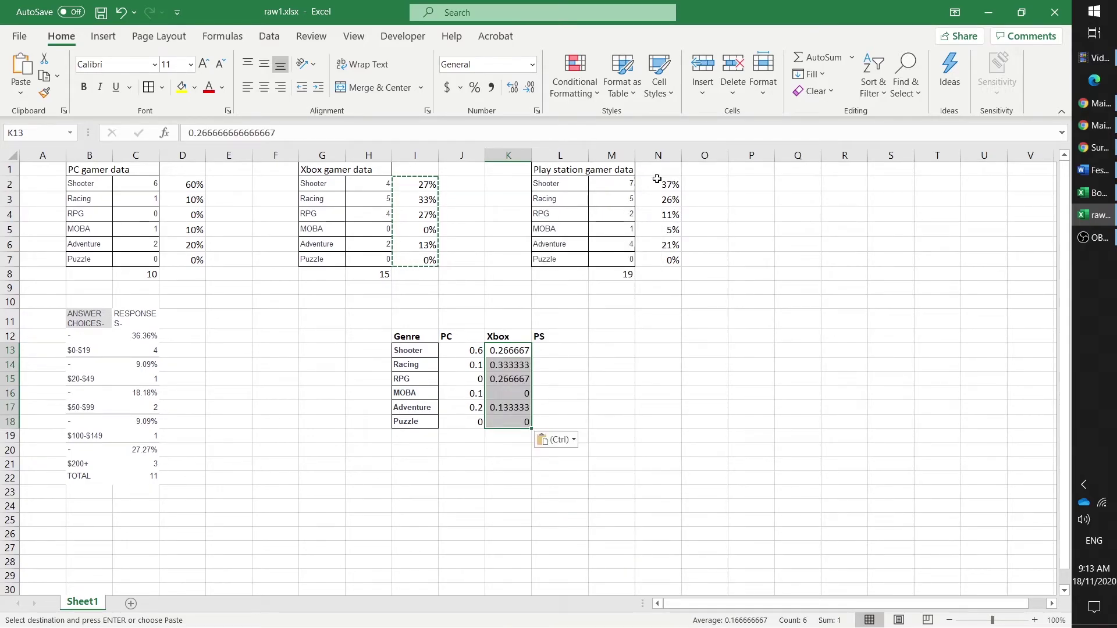
left_click_drag(657, 180, 666, 260)
key("ctrl+c")
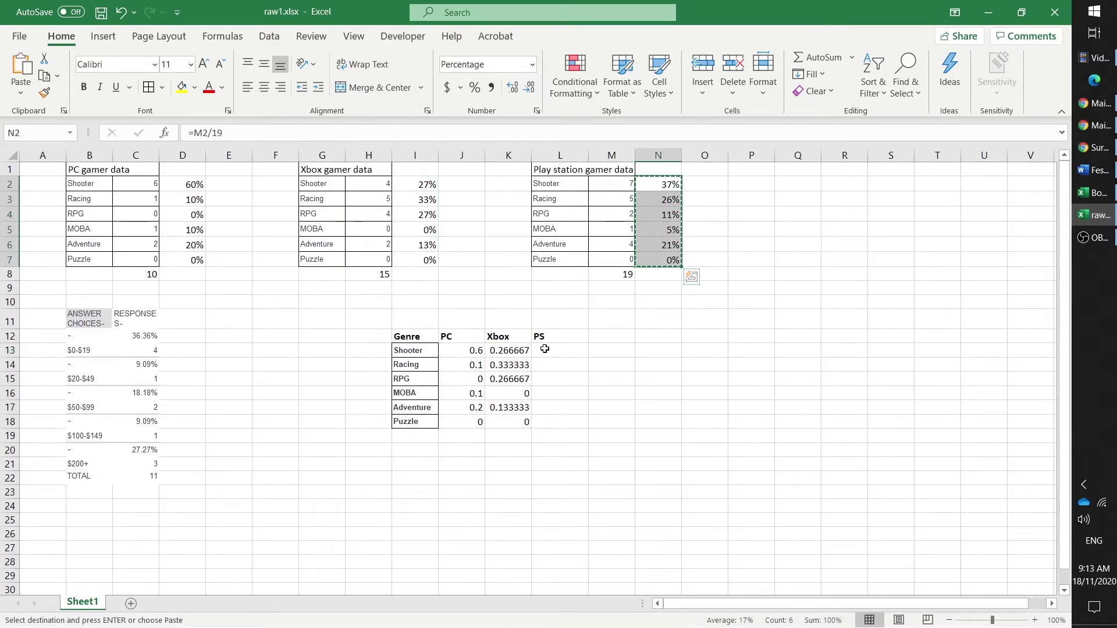
left_click(545, 350)
right_click(545, 350)
key("v")
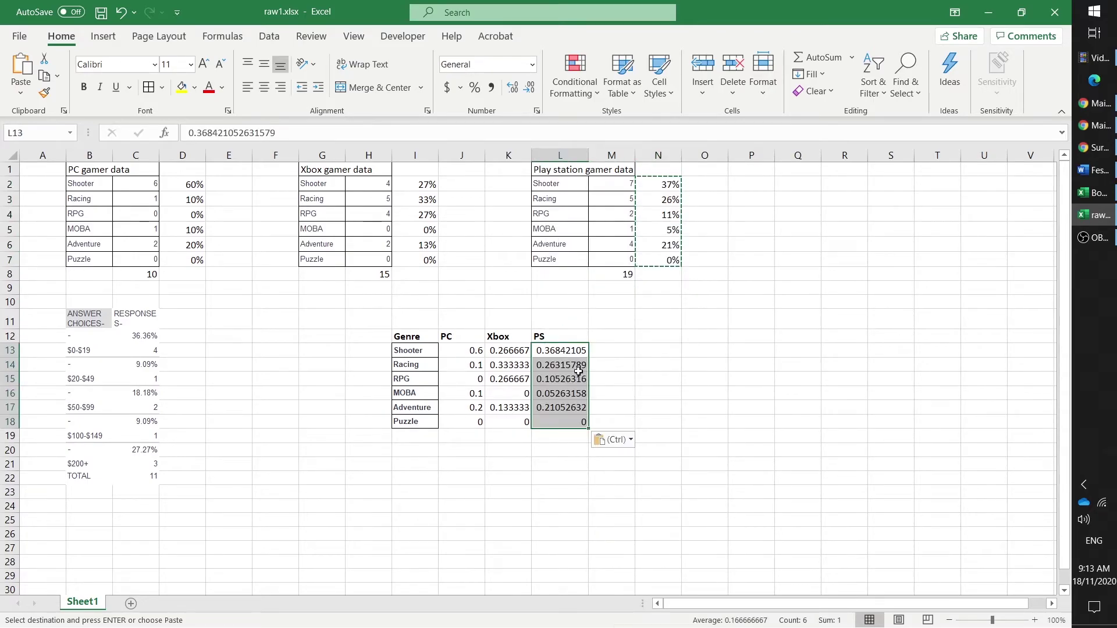
Format the PC, Xbox and PS values with Percent Style.
left_click_drag(478, 351, 582, 422)
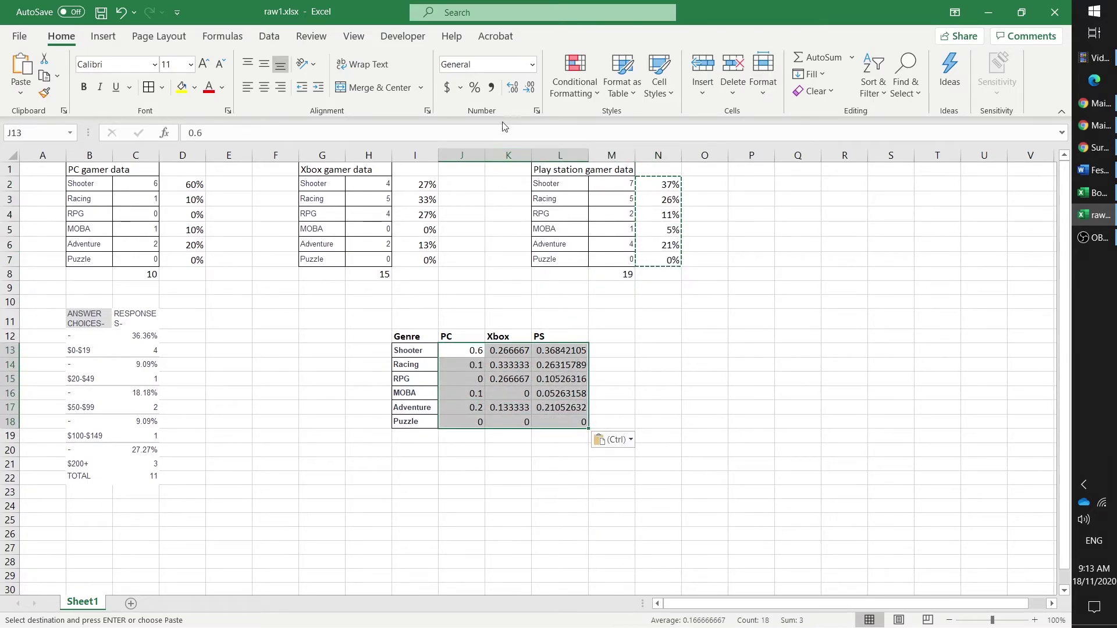
left_click(475, 89)
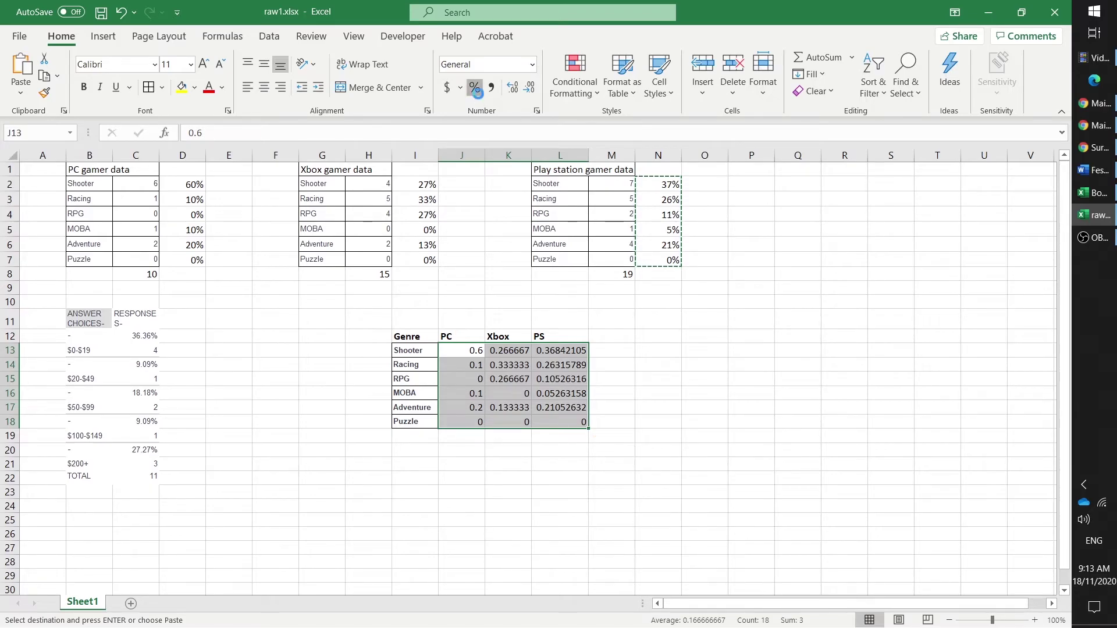
left_click(659, 364)
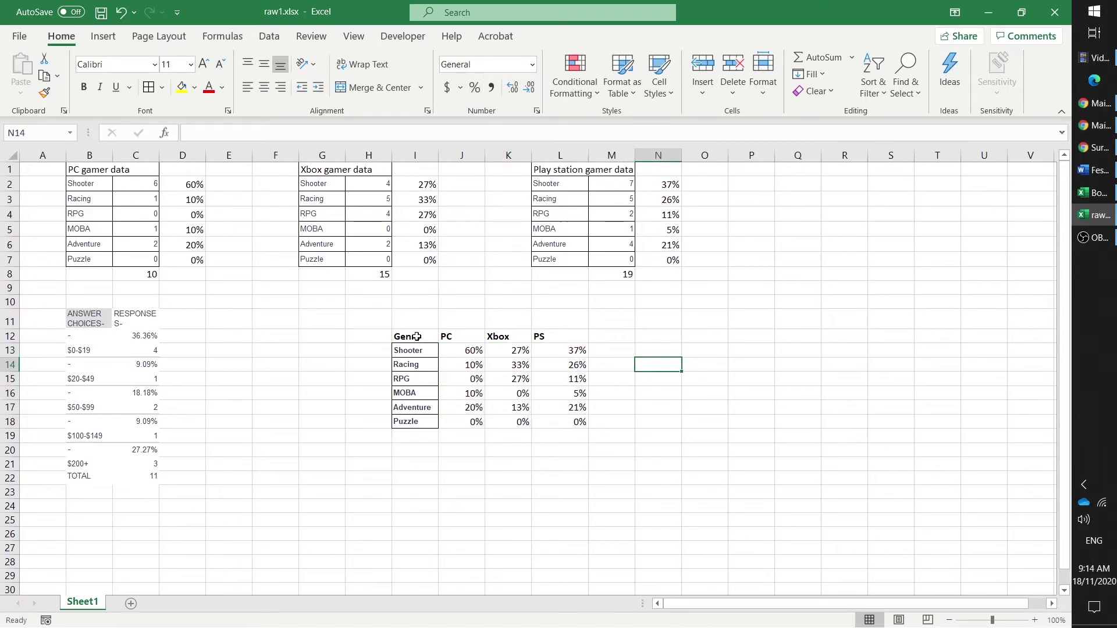
left_click_drag(416, 337, 550, 420)
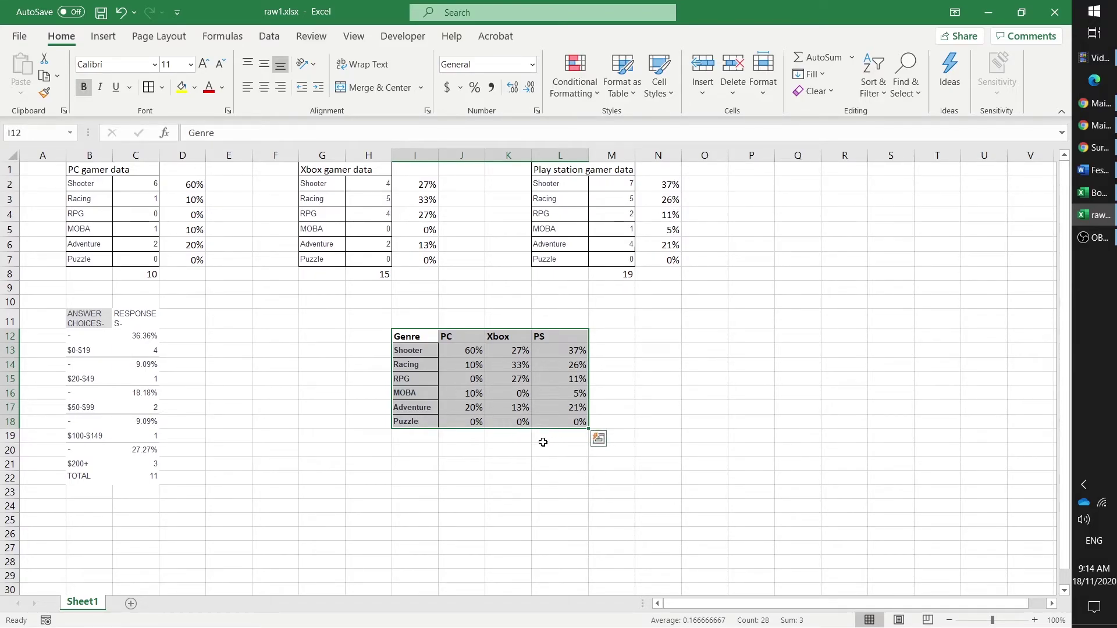
Clear the Puzzle row from the bottom of the Genre table.
left_click(475, 428)
left_click_drag(433, 426, 568, 438)
key("Delete")
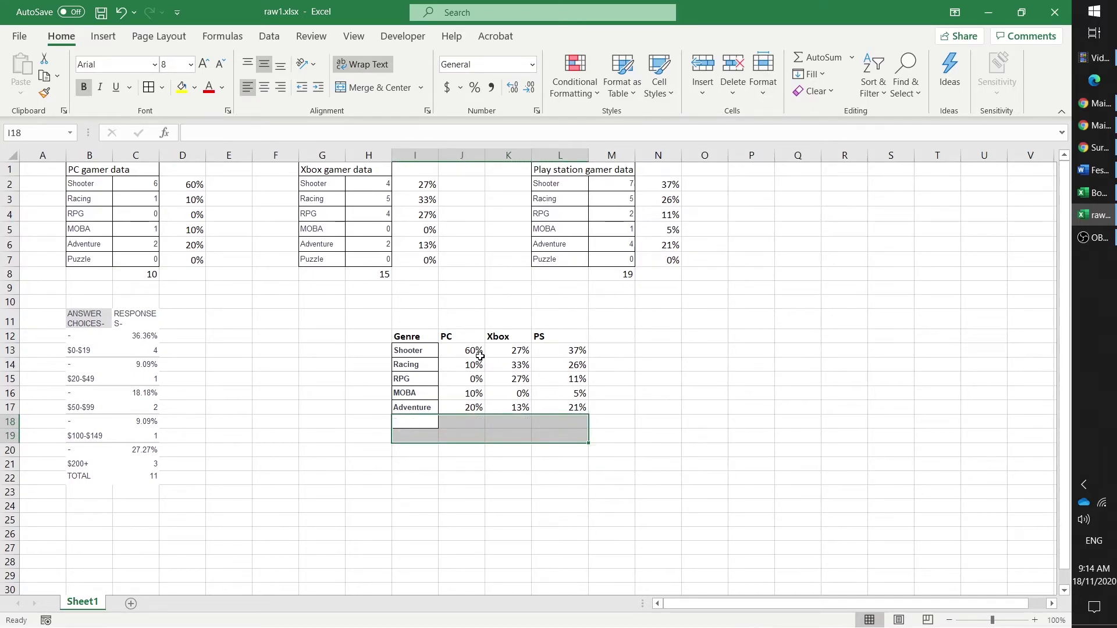
Insert a clustered column chart of the Genre table via Recommended Charts.
left_click_drag(412, 339, 557, 409)
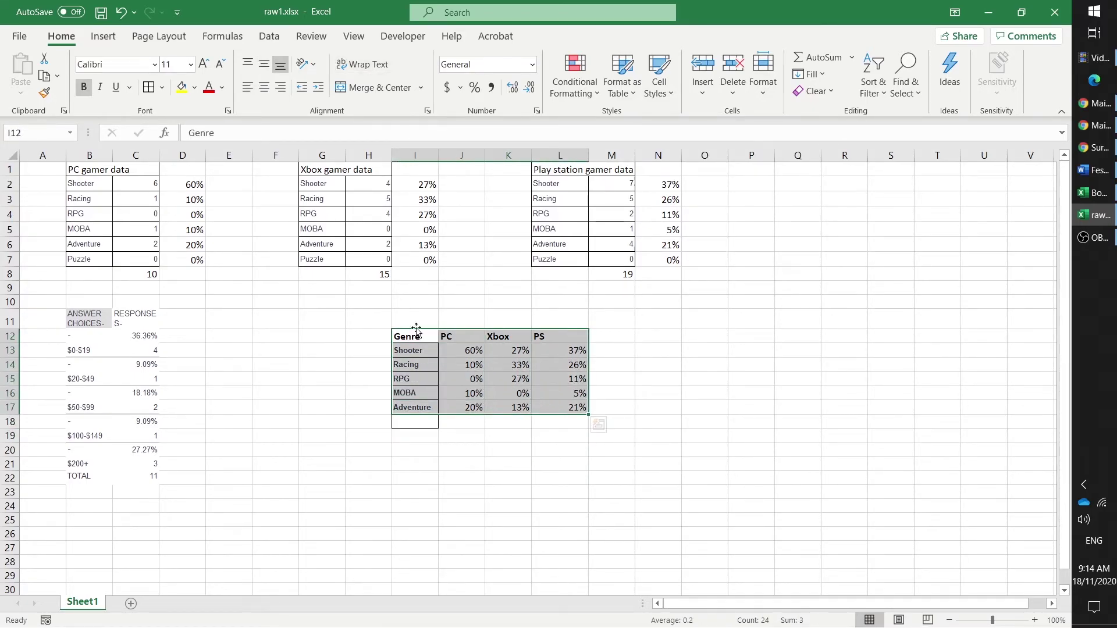
left_click(97, 38)
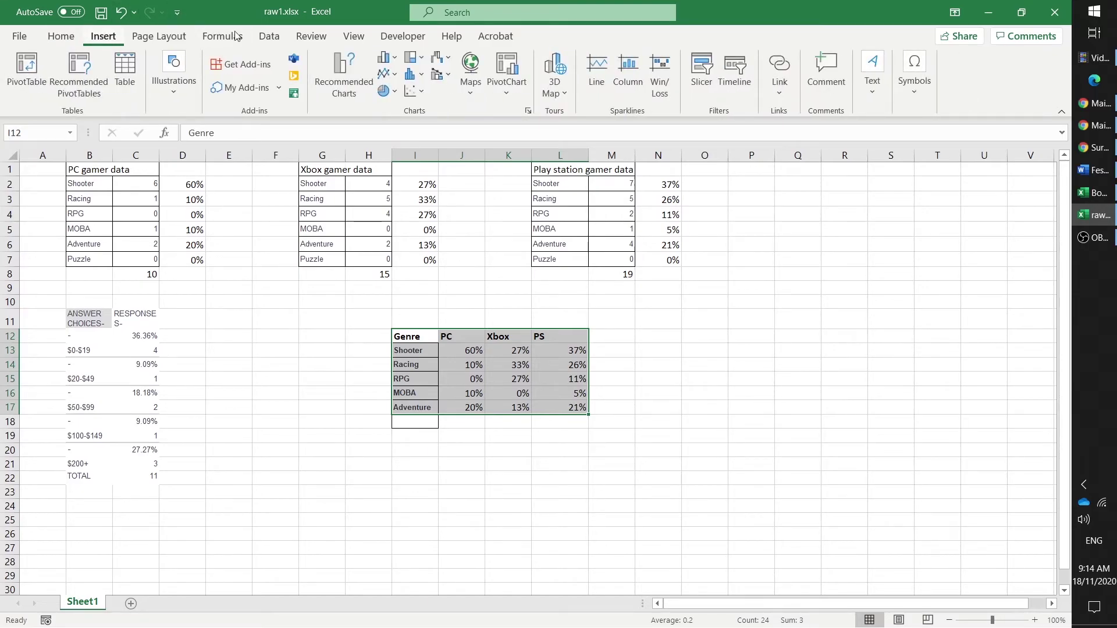
left_click(349, 96)
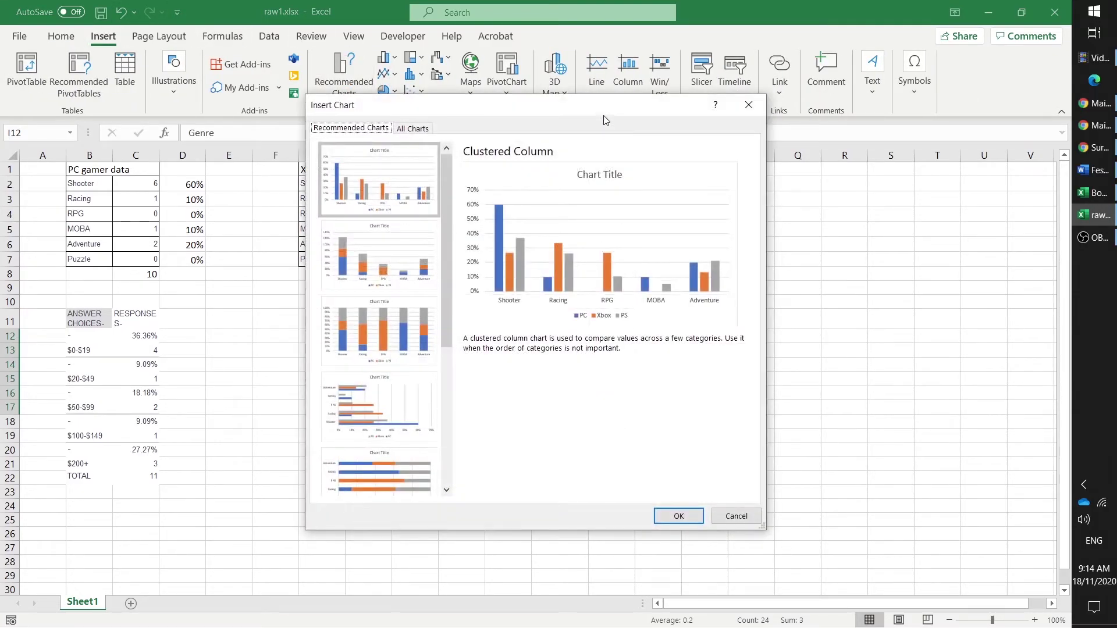
left_click_drag(605, 111, 347, 139)
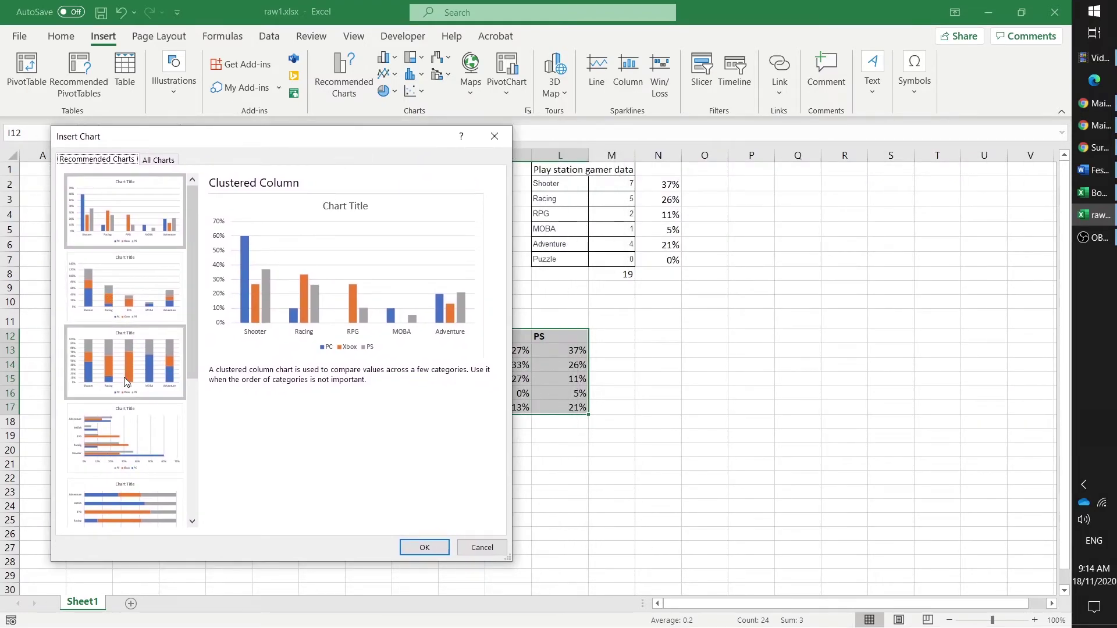
mouse_move(194, 337)
left_mouse_down()
mouse_move(197, 490)
mouse_move(200, 323)
left_mouse_up()
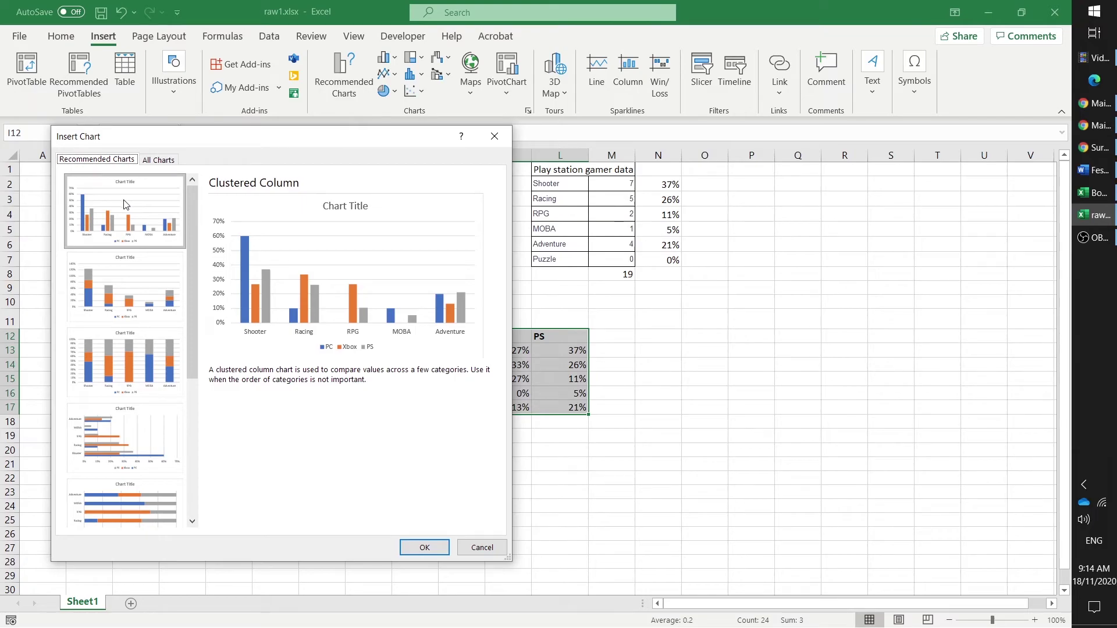
left_click(424, 547)
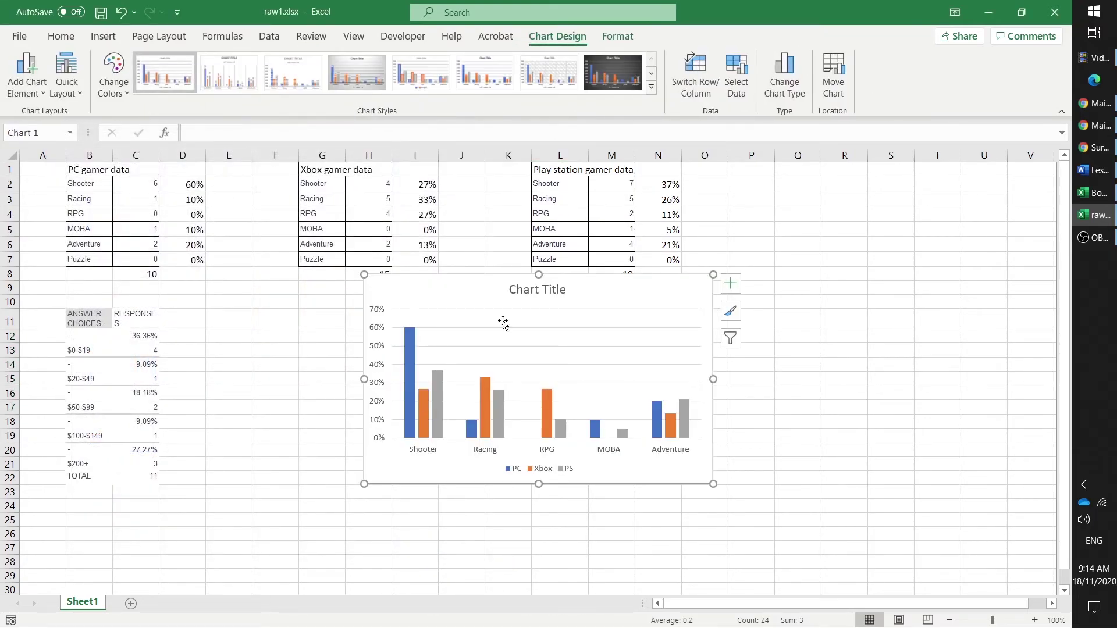
Move the chart off the table, enlarge it, and colour the Xbox bars green.
left_click_drag(504, 324, 748, 255)
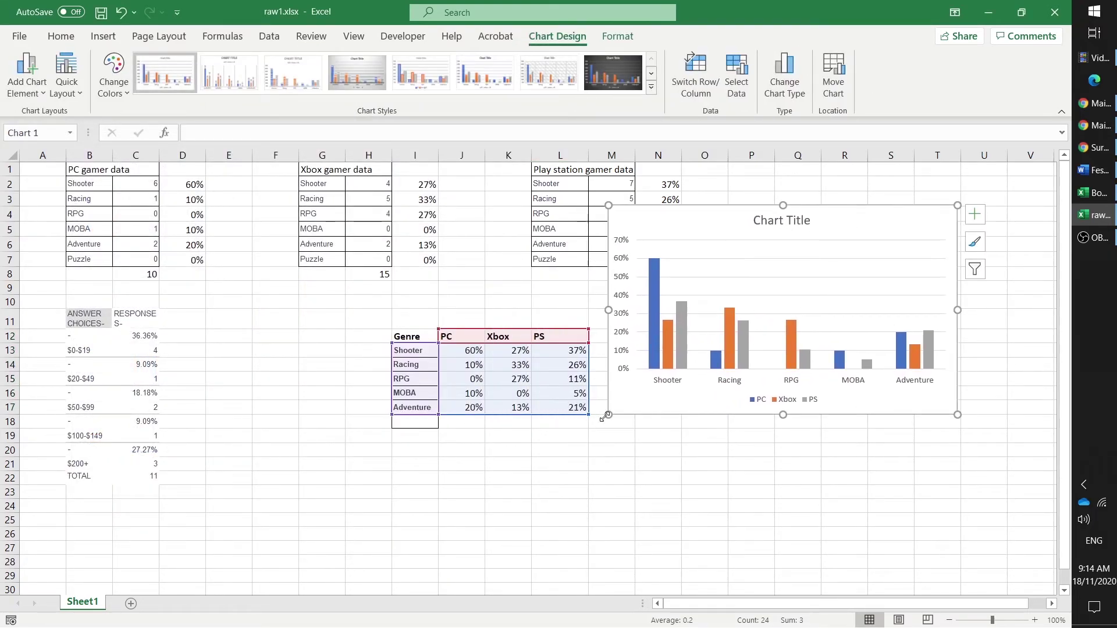
left_click_drag(605, 417, 210, 536)
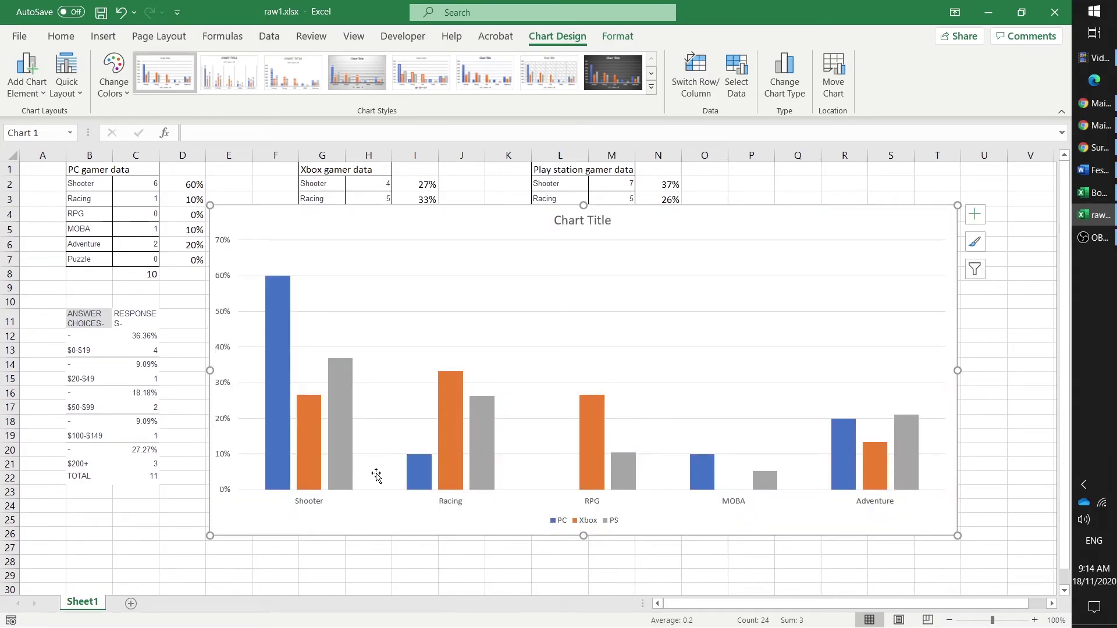
left_click(578, 519)
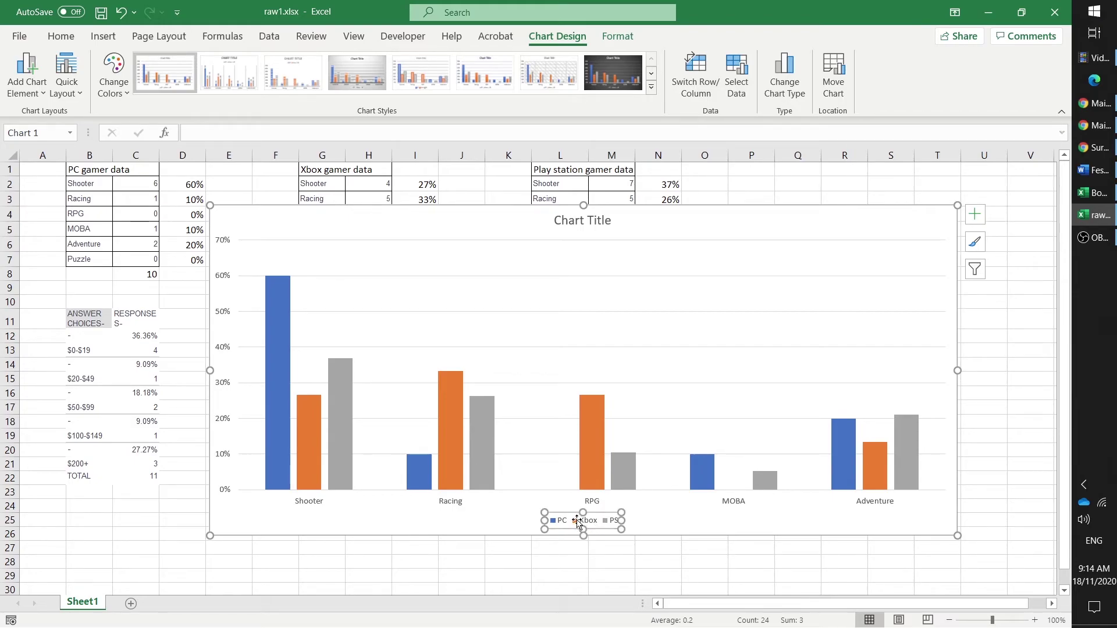
left_click(578, 519)
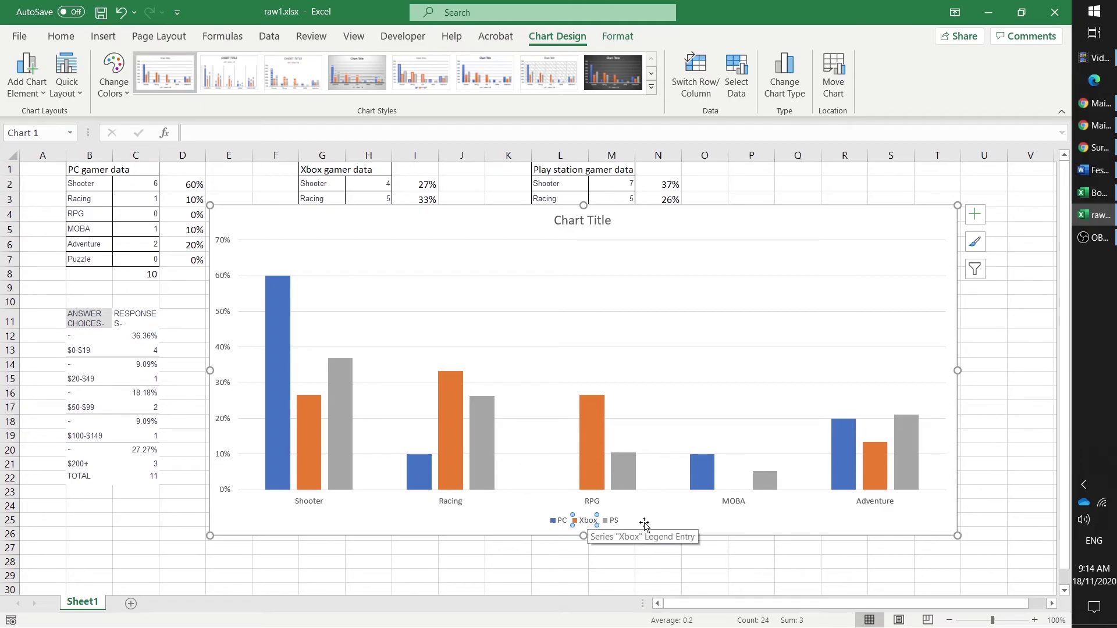
left_click(578, 521)
left_click(579, 521)
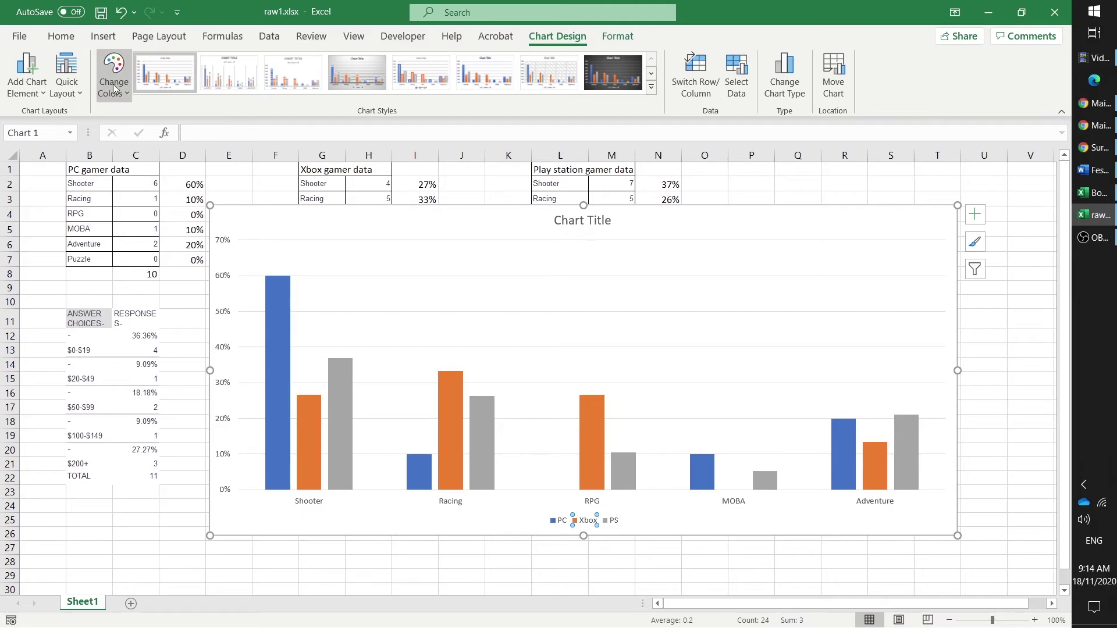
left_click(61, 36)
left_click(198, 91)
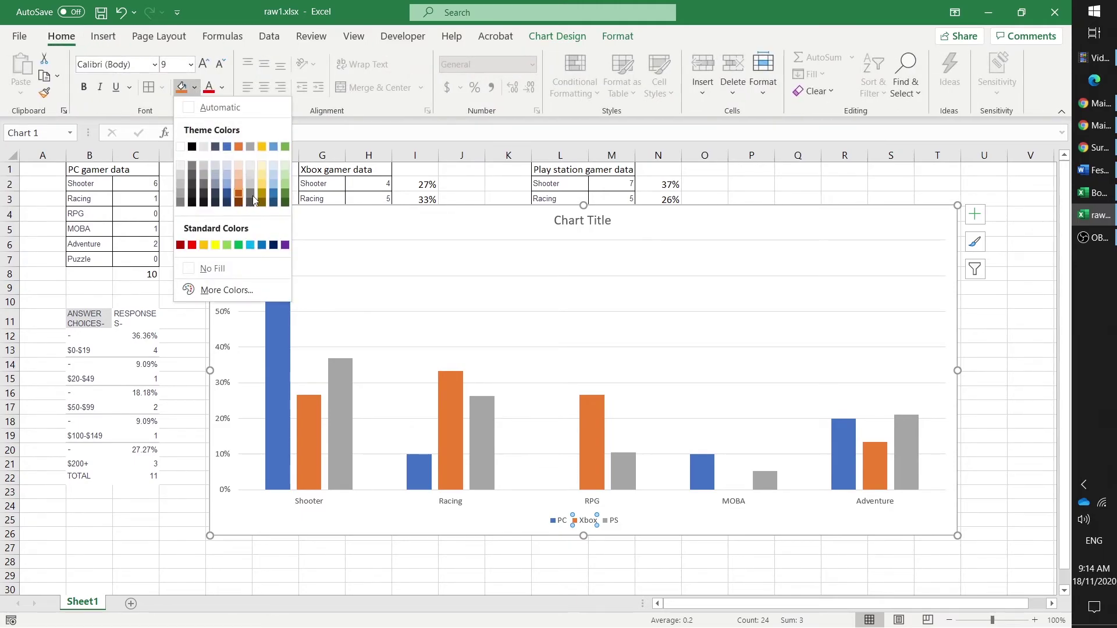
left_click(285, 149)
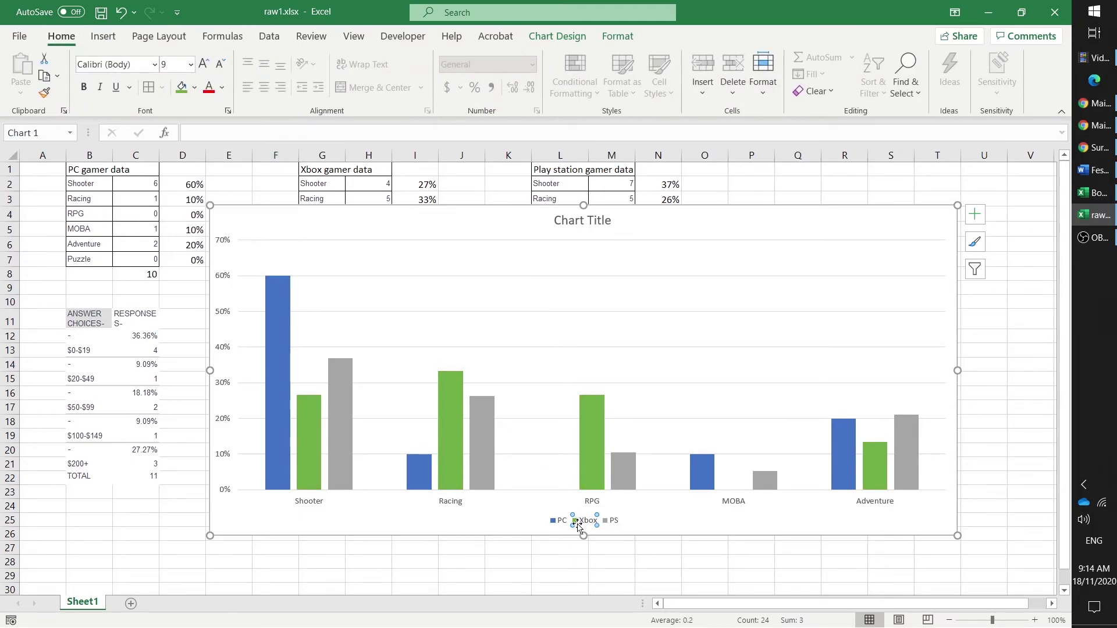
Colour the PS bars blue and the PC bars dark red.
left_click(611, 521)
left_click(194, 88)
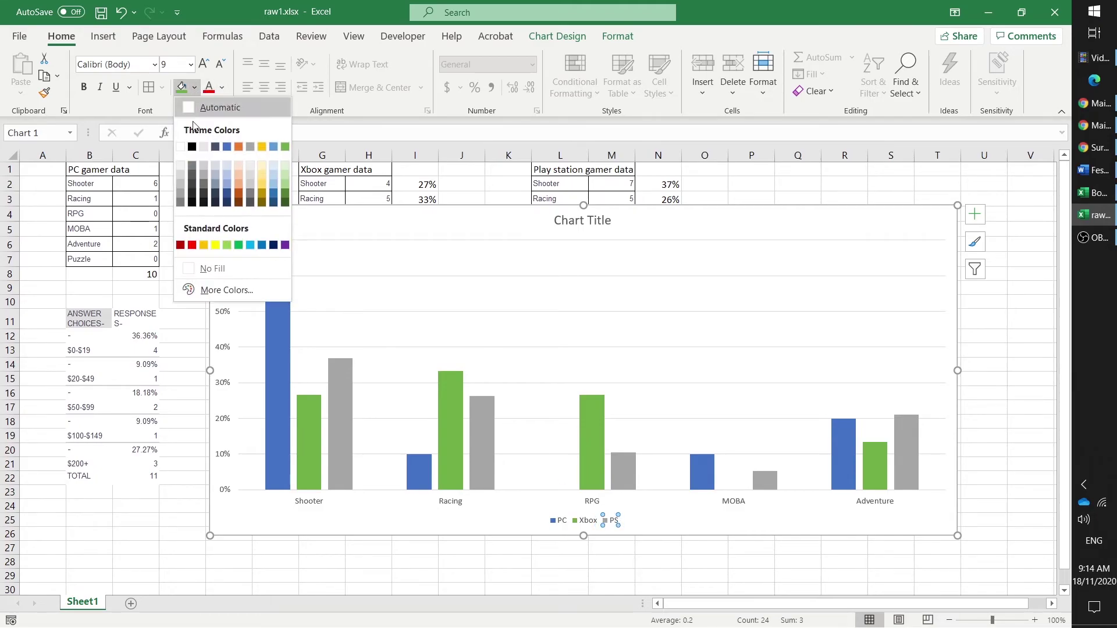
left_click(227, 147)
left_click(556, 521)
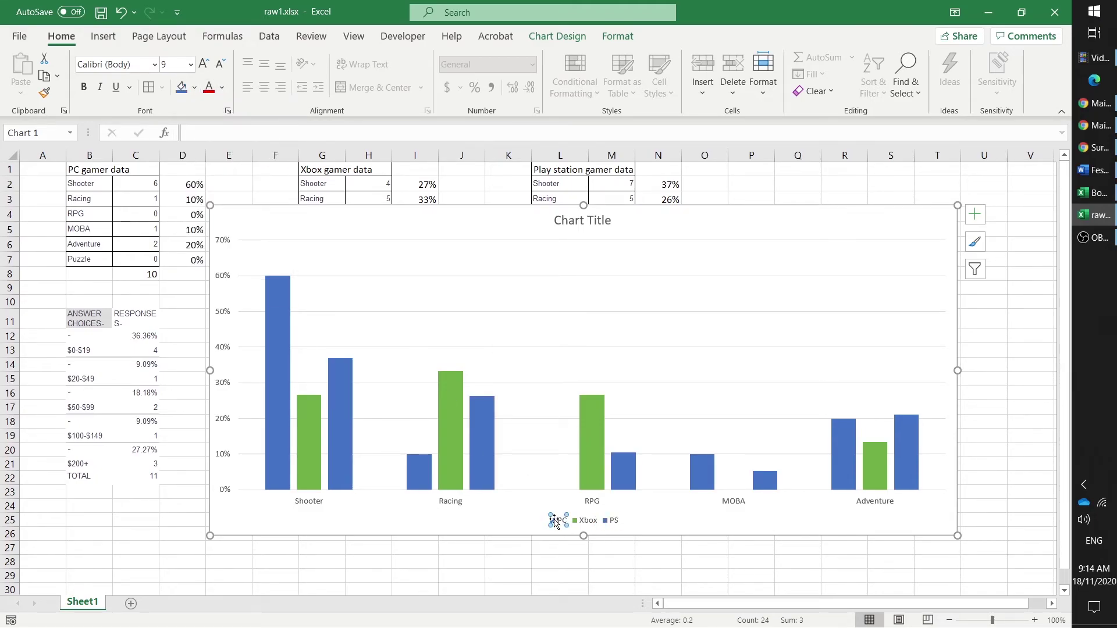
left_click(195, 89)
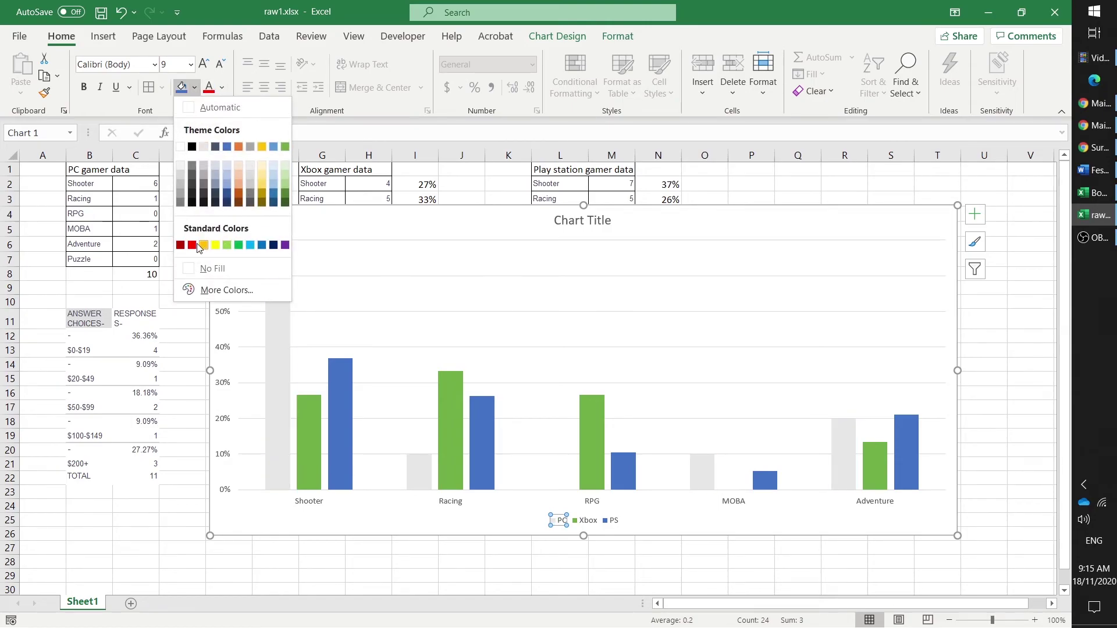
left_click(180, 245)
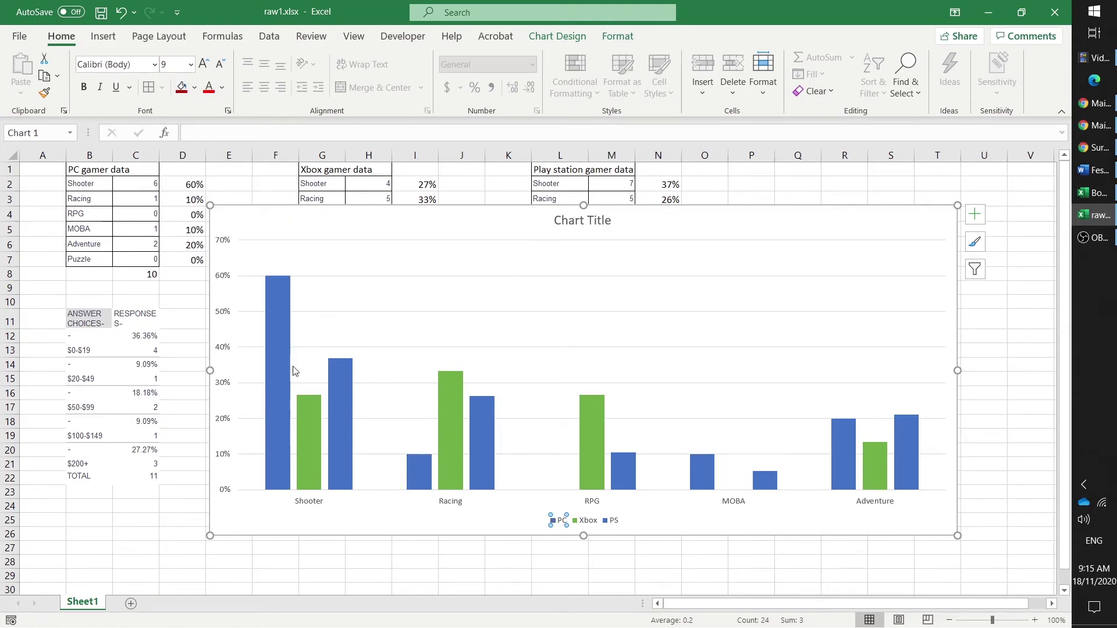
left_click(664, 523)
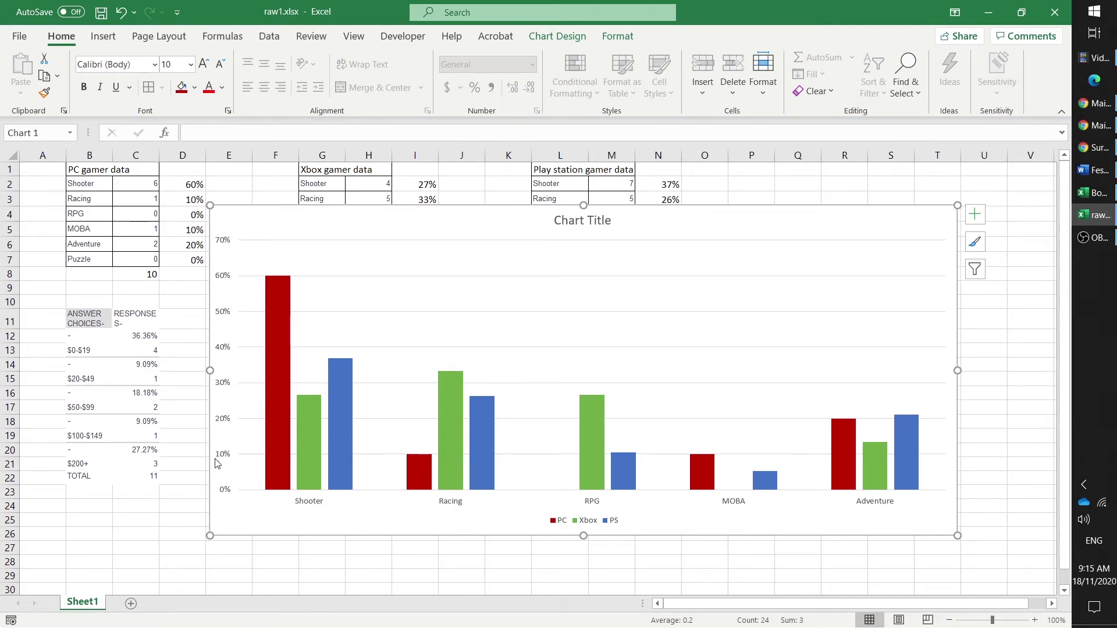
left_click(600, 521)
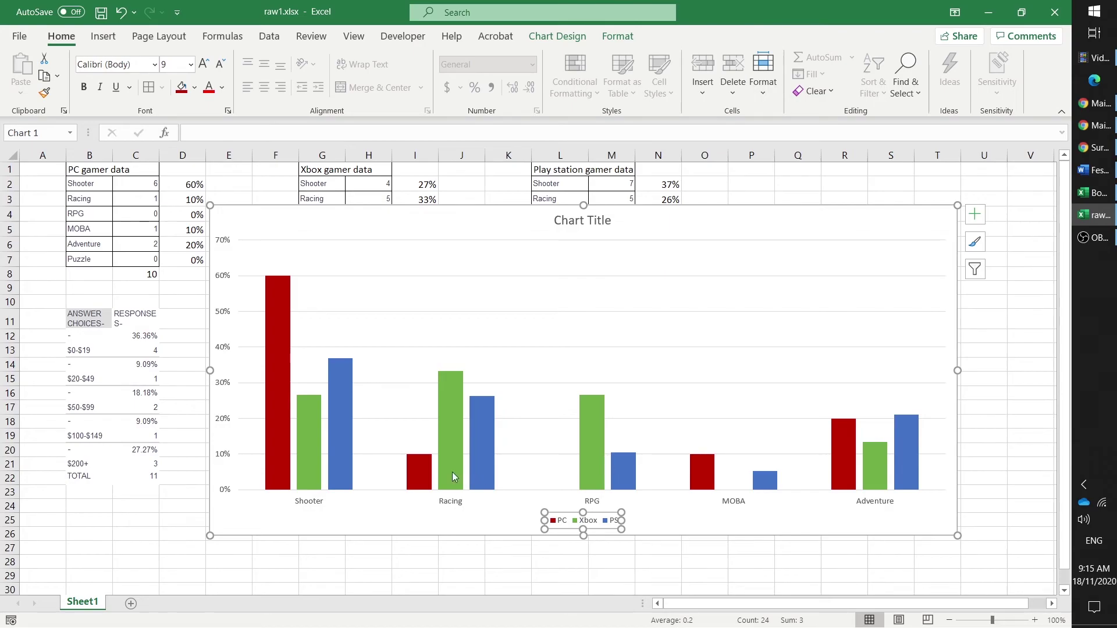
Add axis titles and label the vertical axis '% of gamers'.
left_click(395, 527)
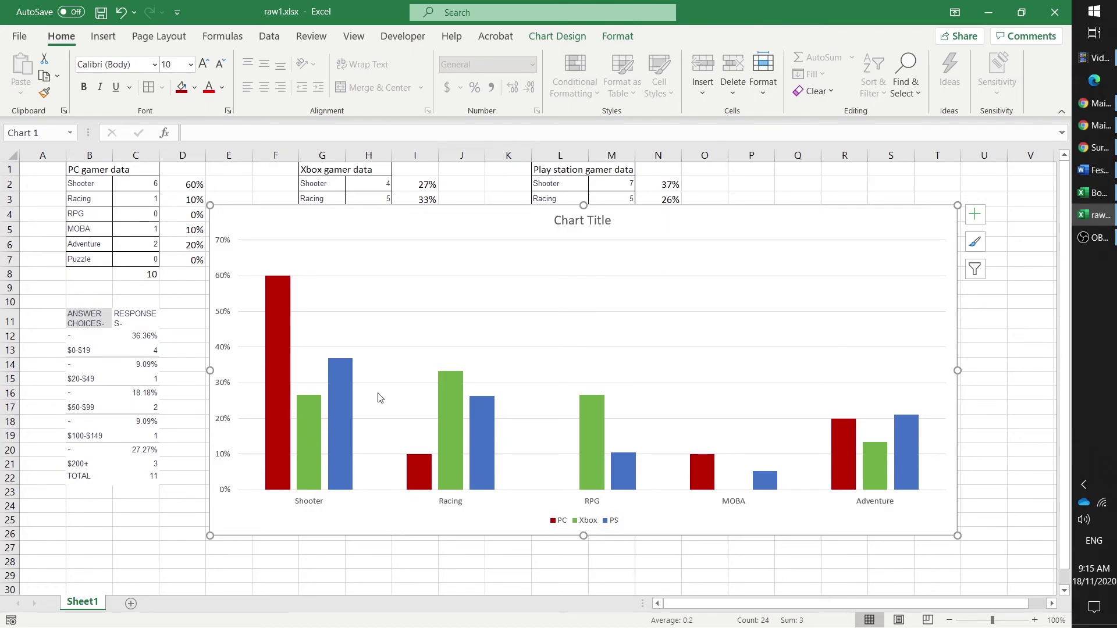
left_click(971, 222)
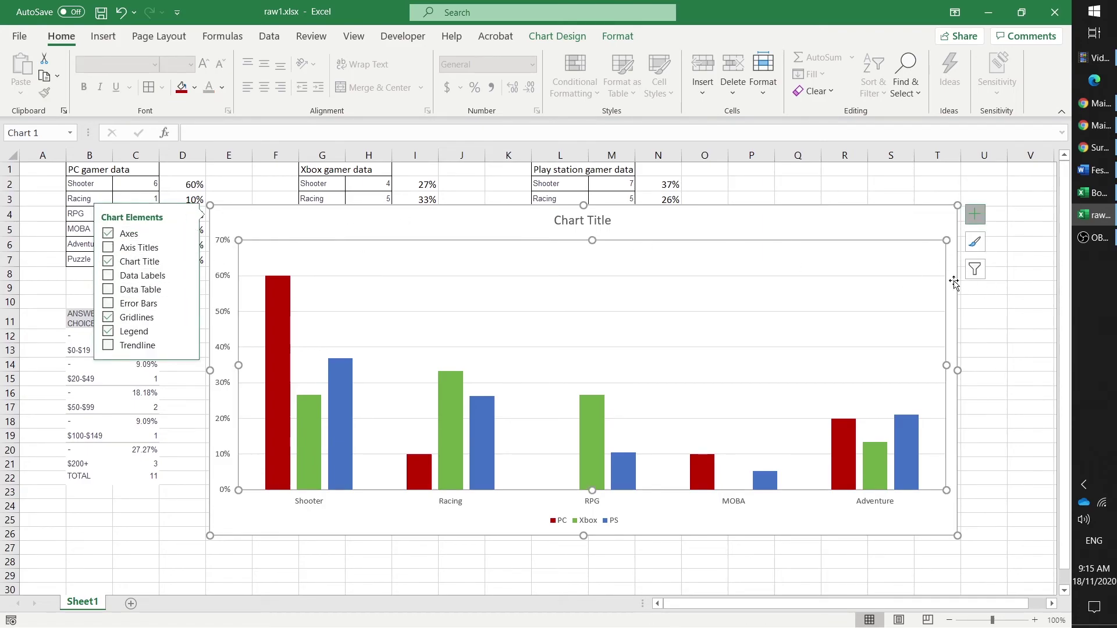
left_click(141, 249)
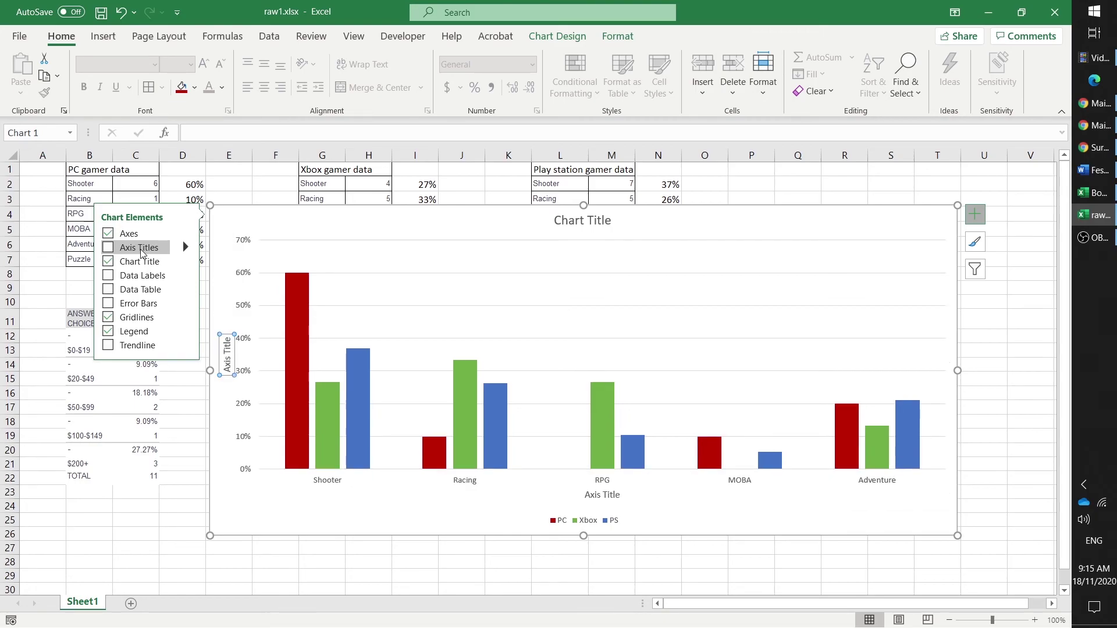
left_click(214, 344)
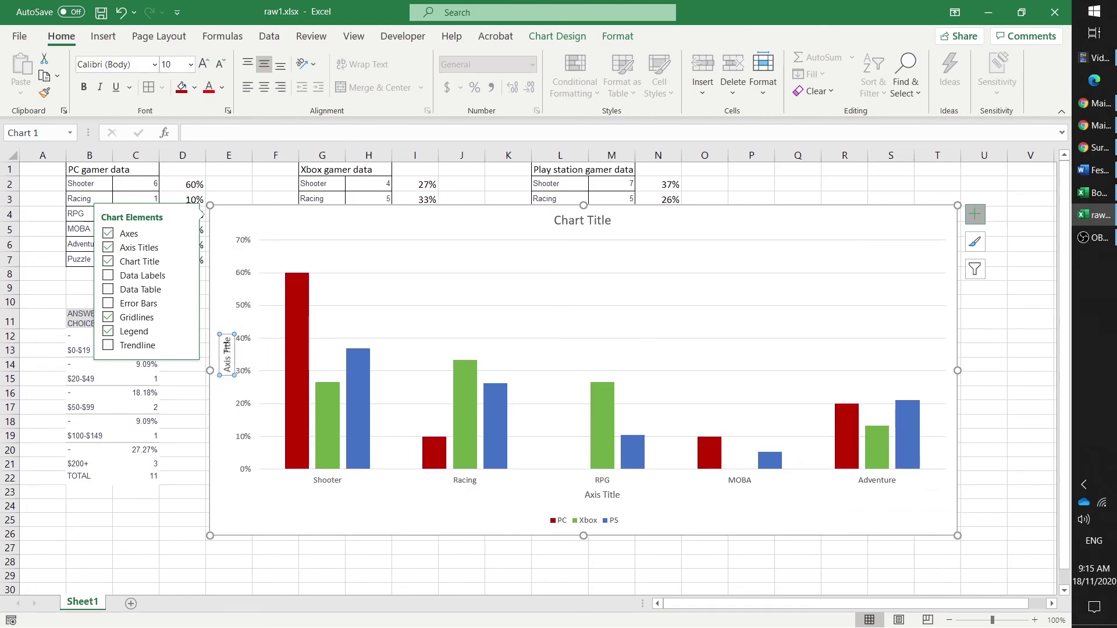
triple_click(227, 348)
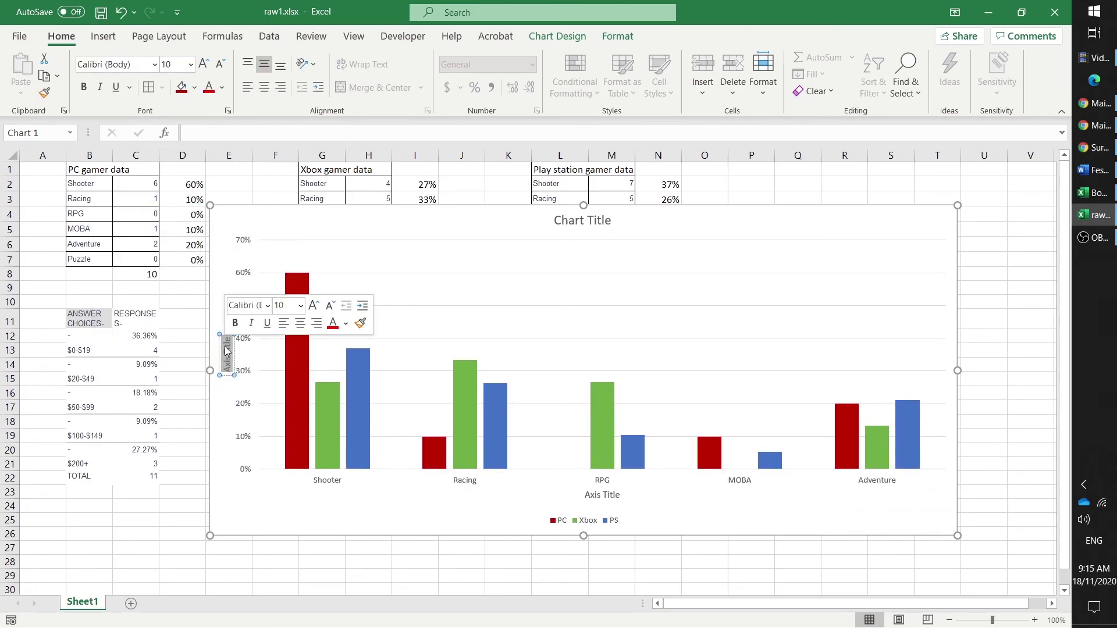
key("Delete")
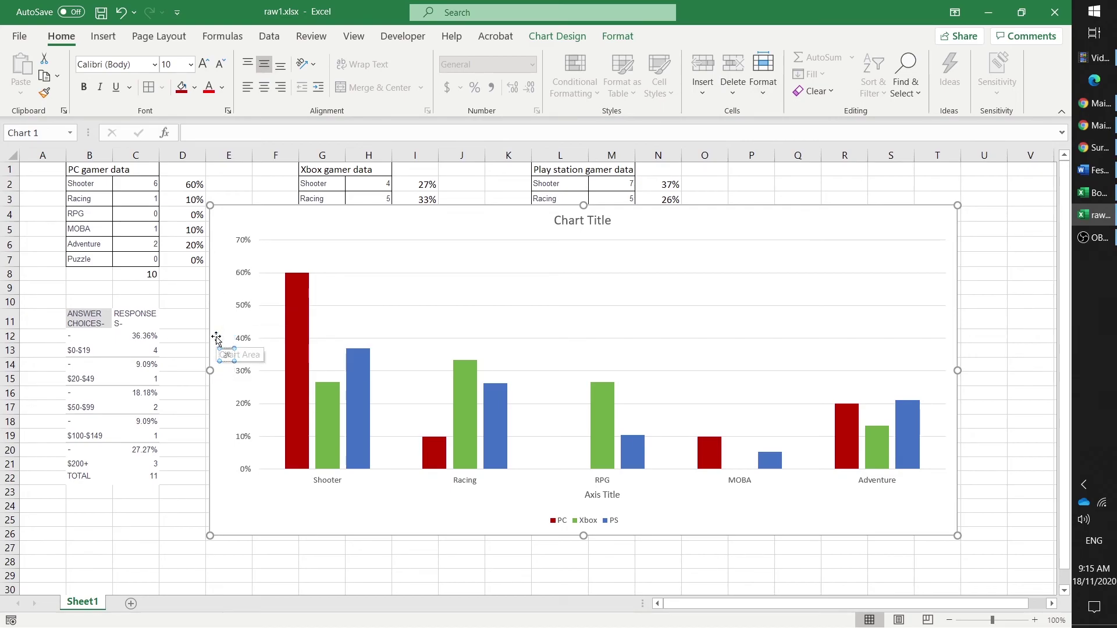
type("% of gamers")
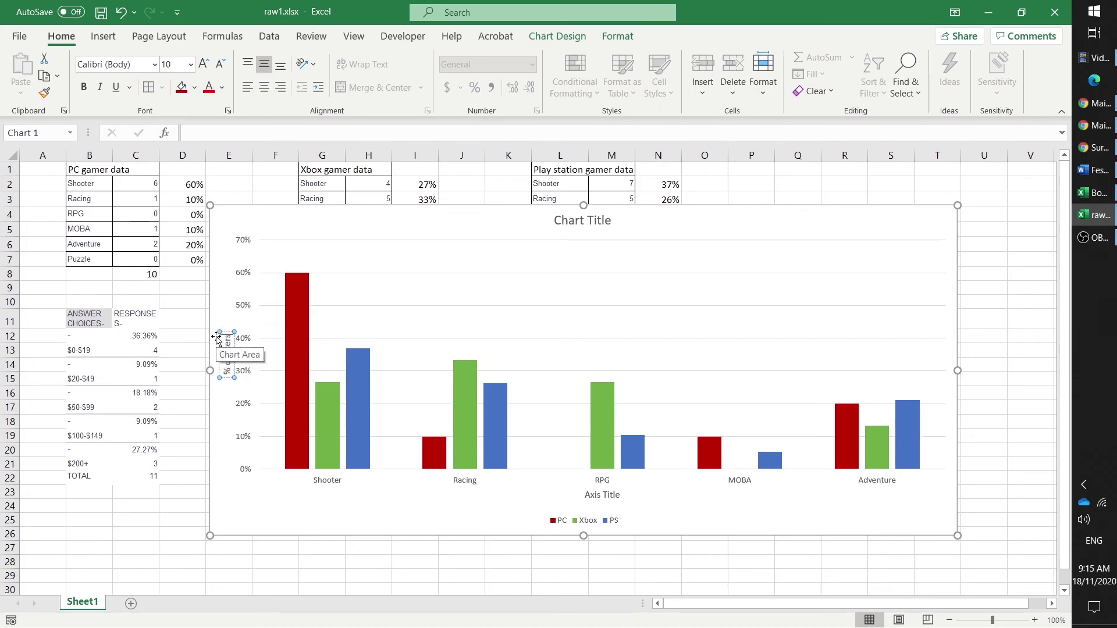
left_click(576, 220)
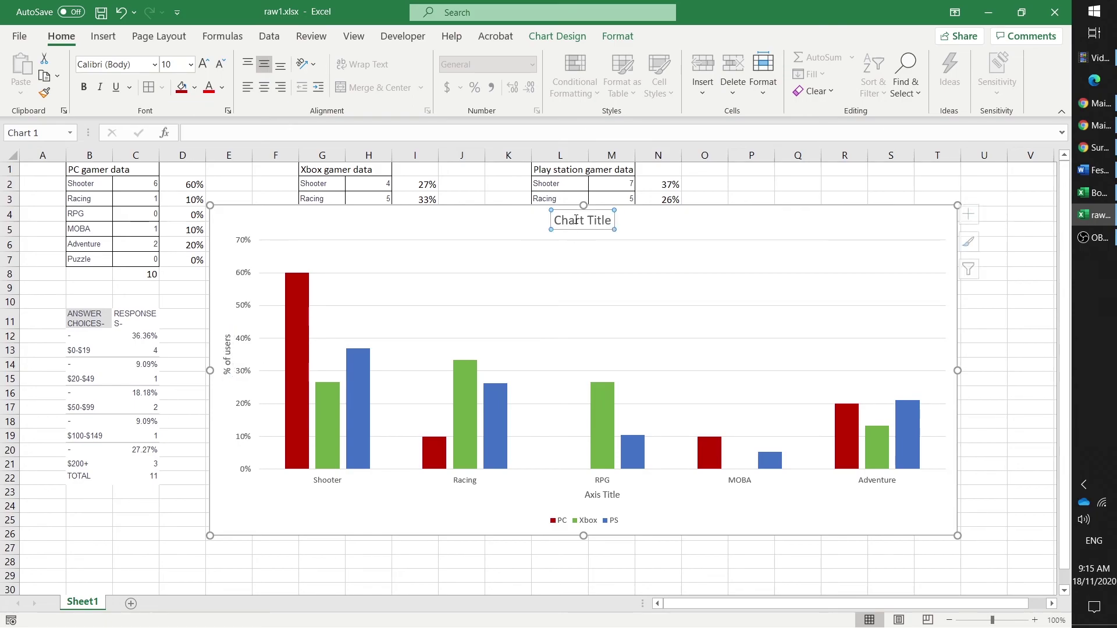
Retitle the chart 'Genre popularity compared to platform'.
triple_click(576, 220)
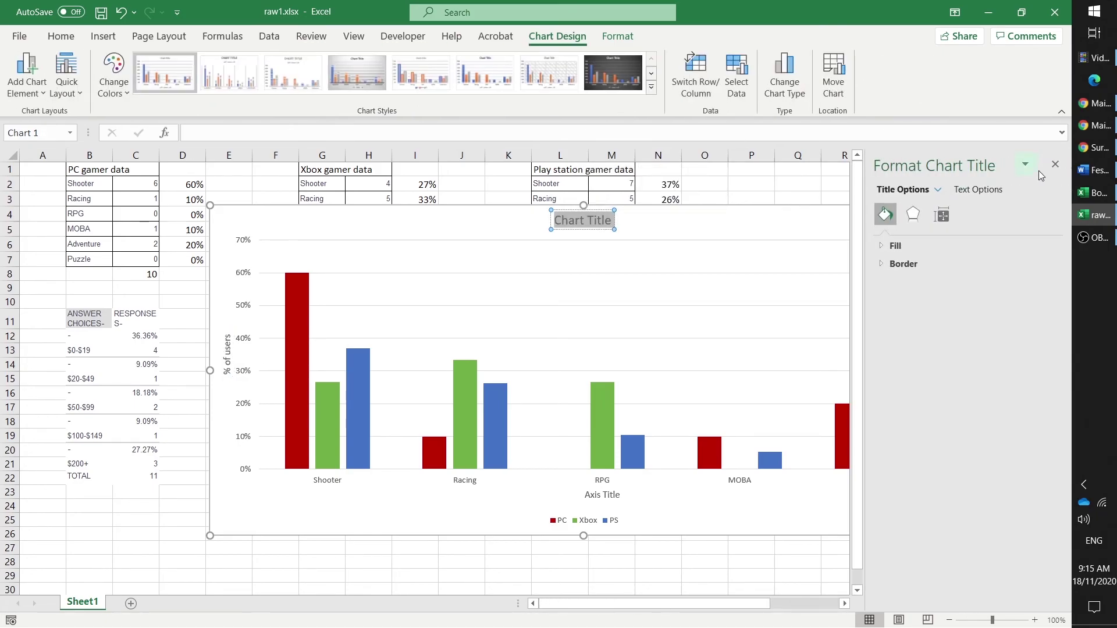
double_click(598, 222)
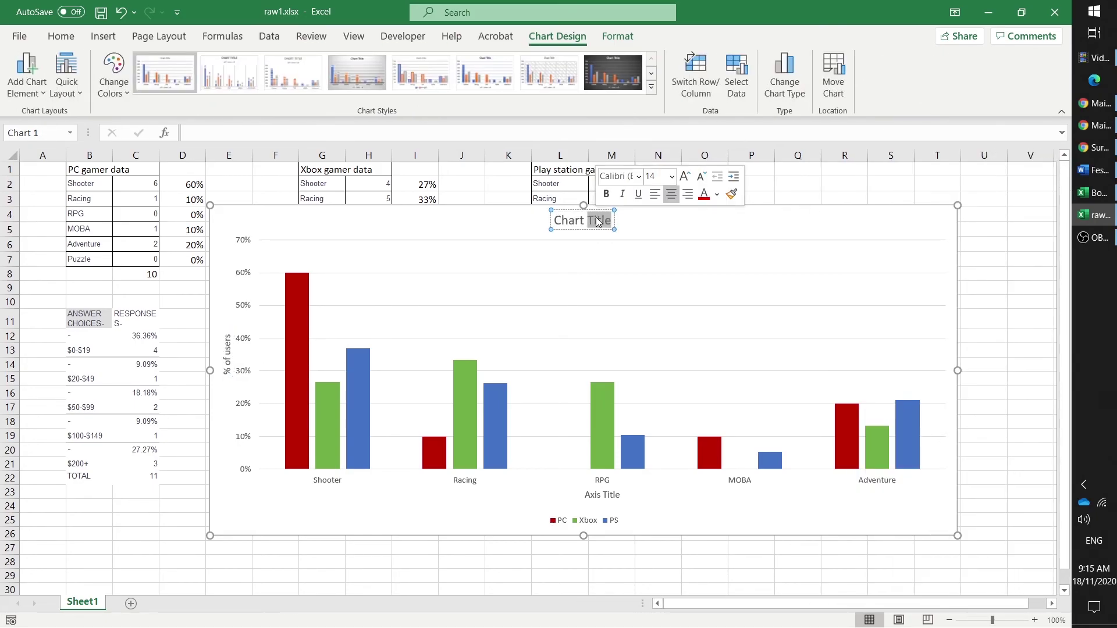
triple_click(599, 222)
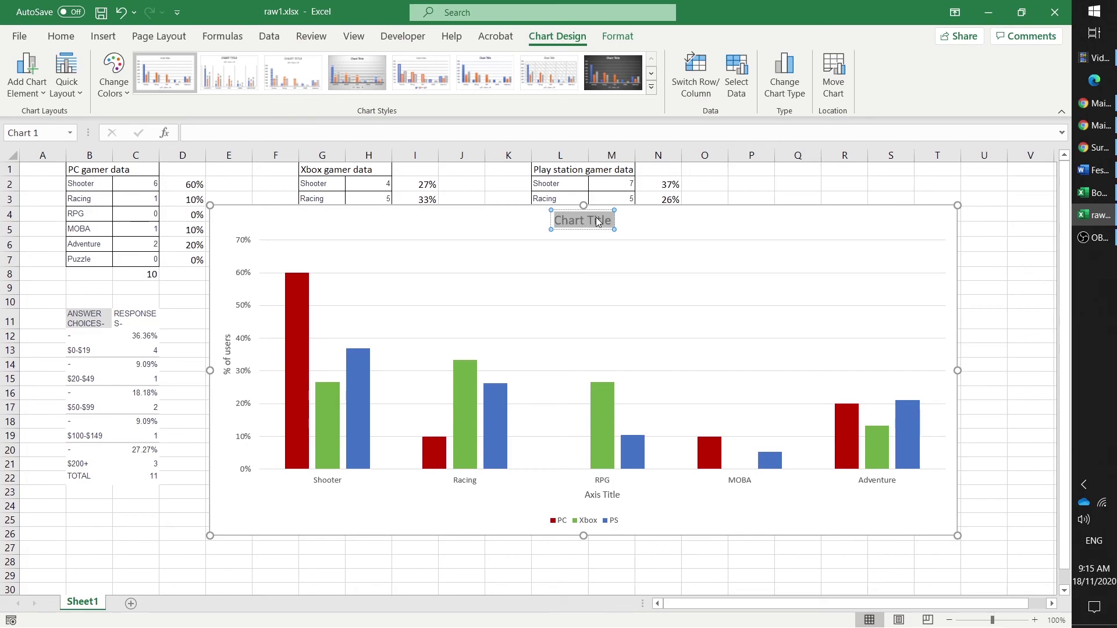
type("Genre")
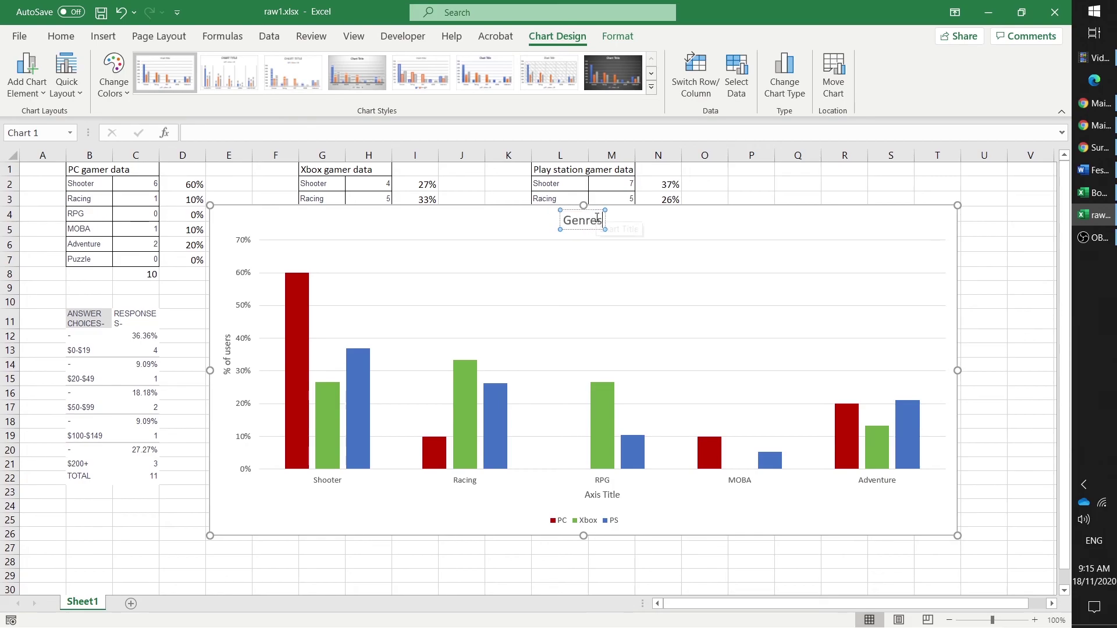
type(" popularity")
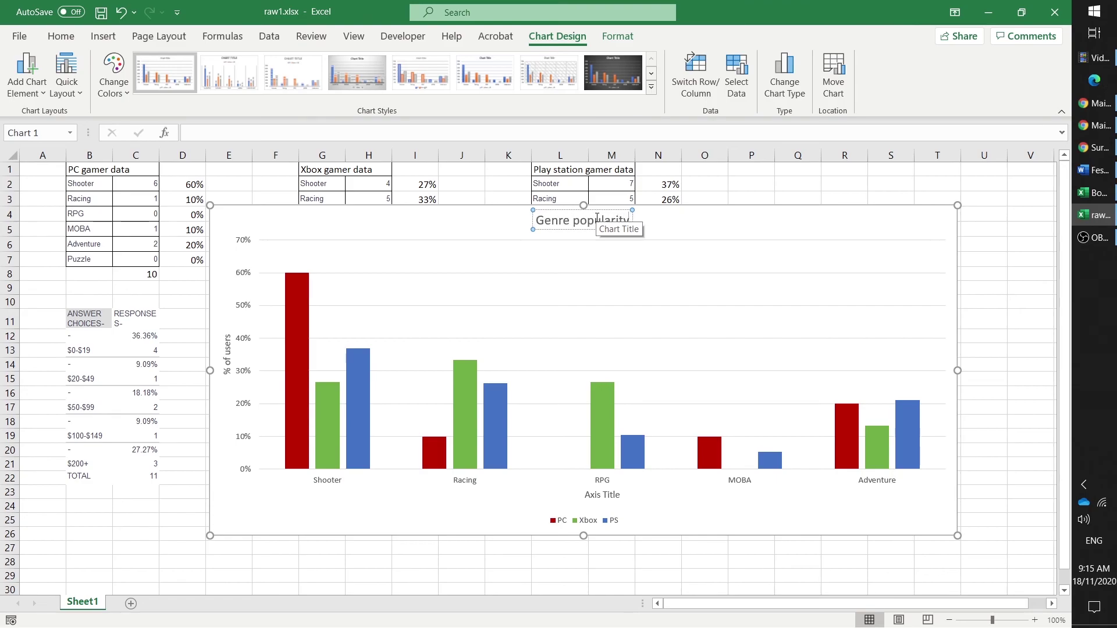
type(" comp")
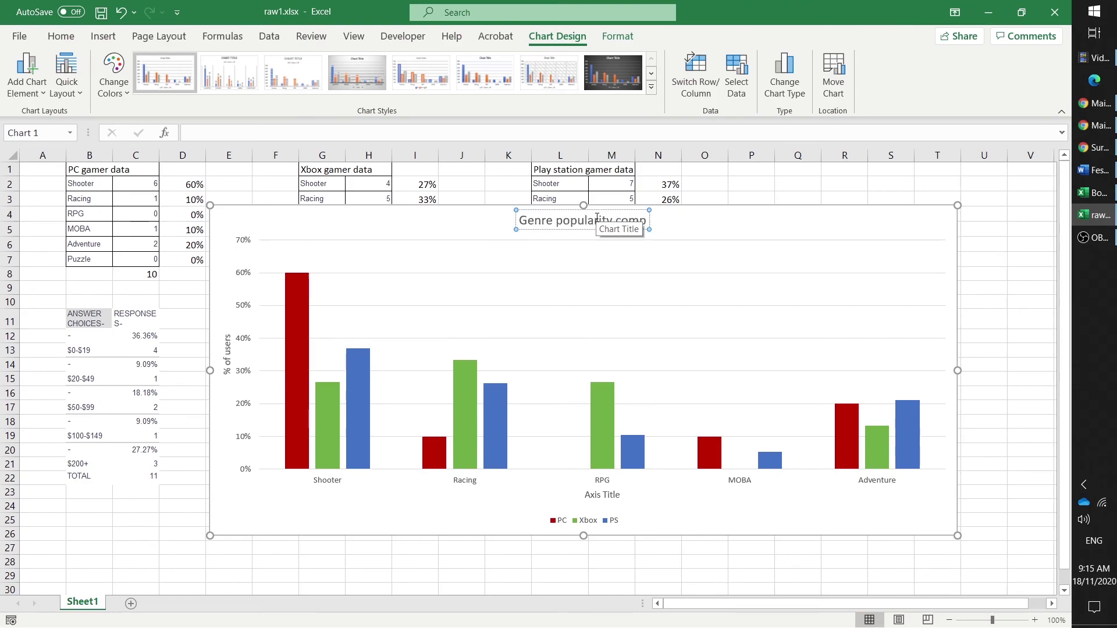
type("ared to platform")
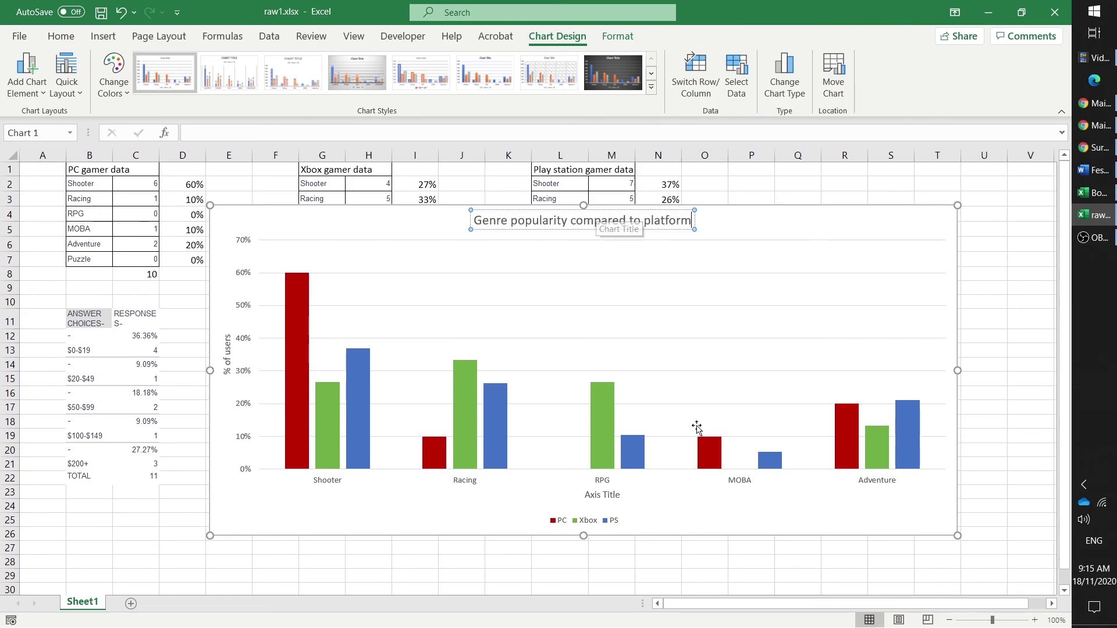
left_click(594, 522)
Rename the horizontal axis title to 'Genre'.
left_click(605, 495)
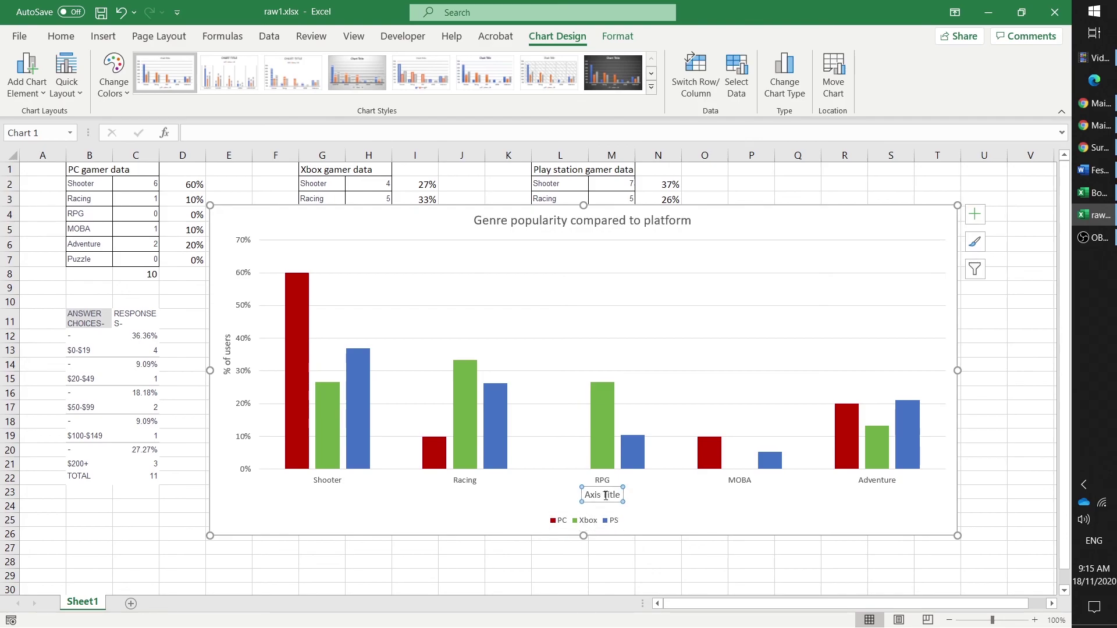
triple_click(609, 499)
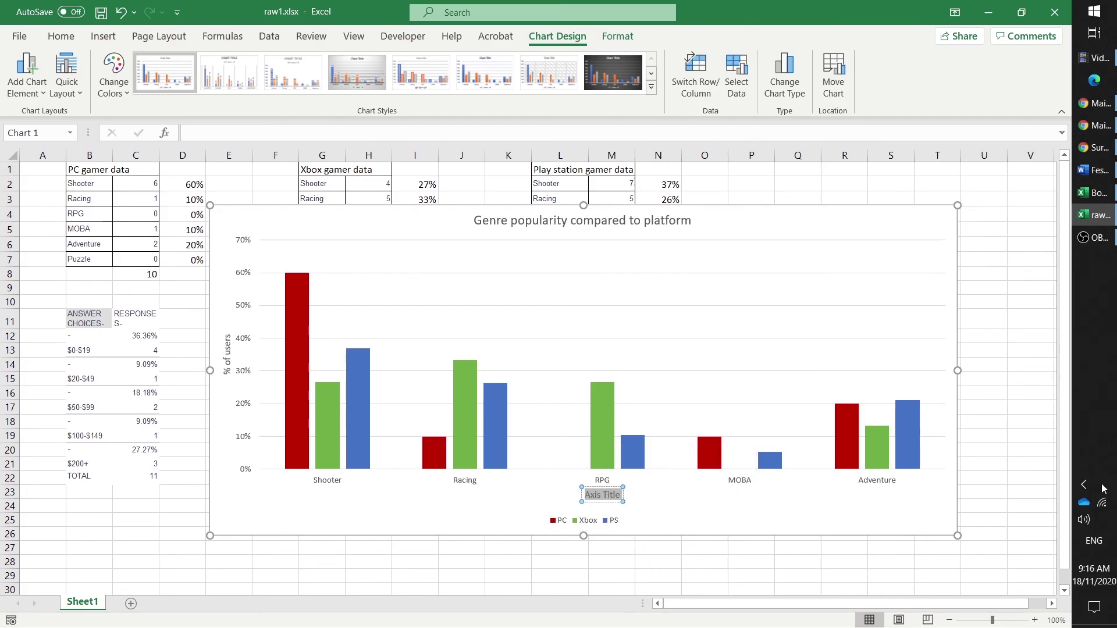
type("Genre")
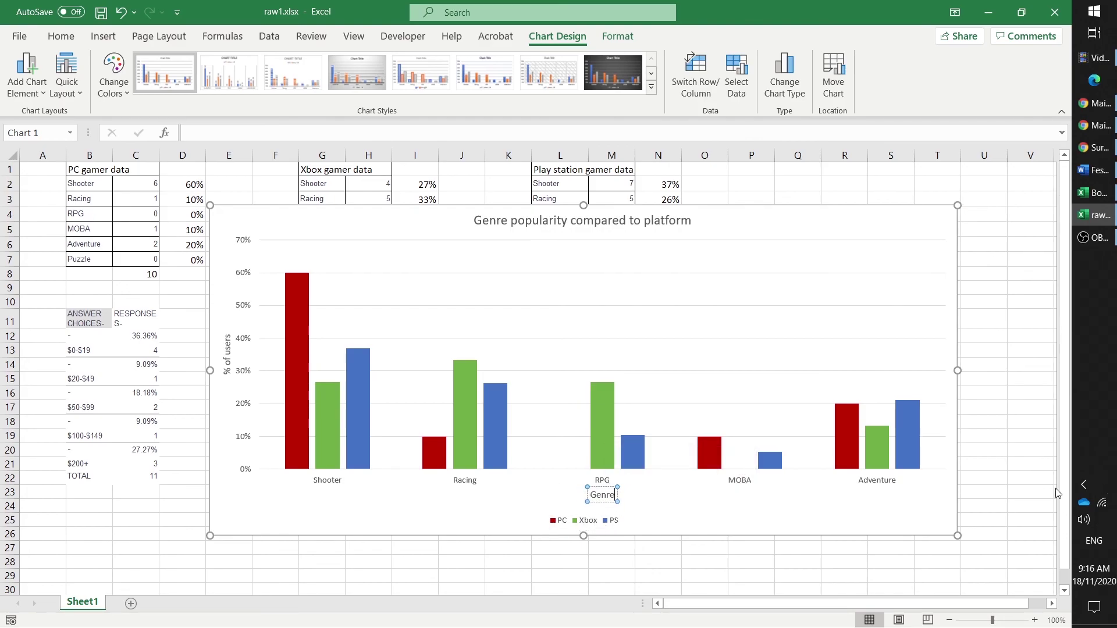
Increase the legend's font size to 16.
left_click(556, 529)
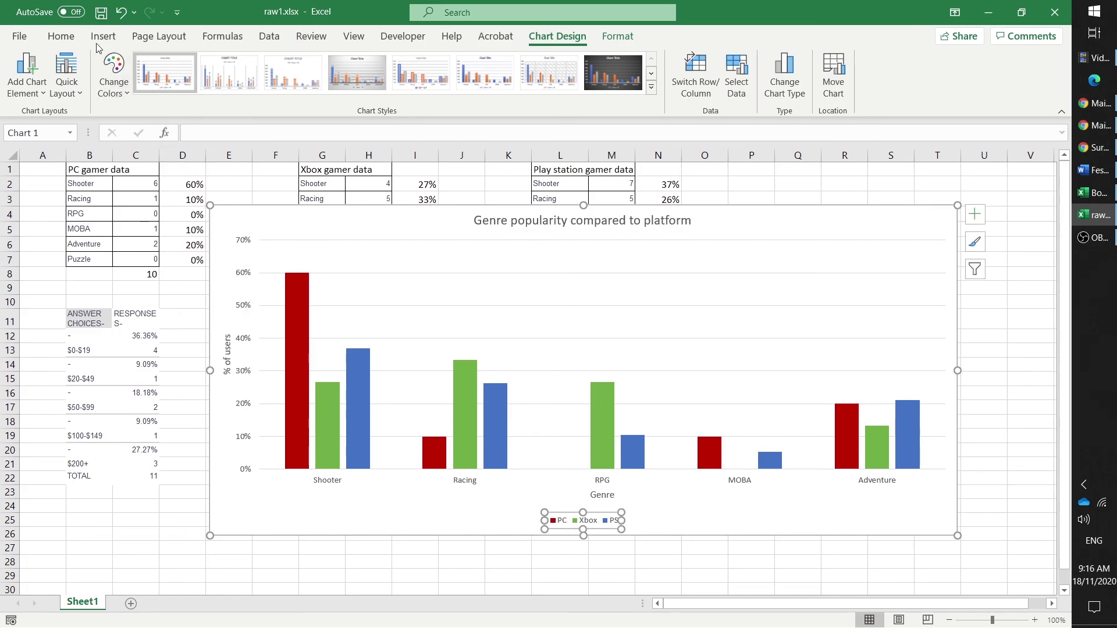
left_click(61, 36)
left_click(205, 65)
left_click(204, 64)
left_click(204, 64)
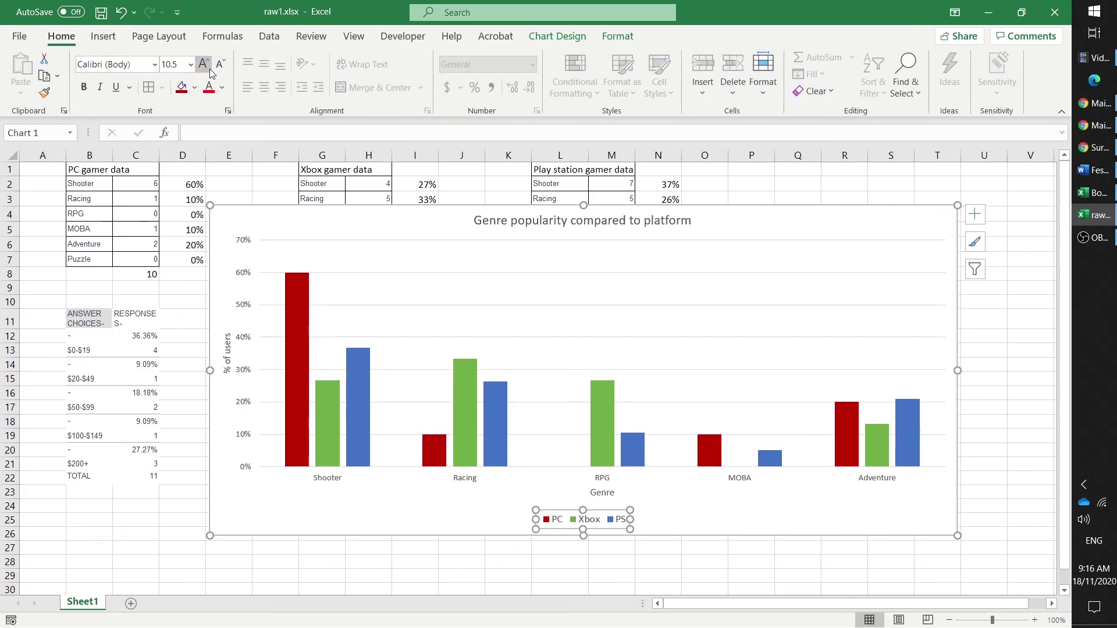
left_click(204, 64)
left_click(204, 64)
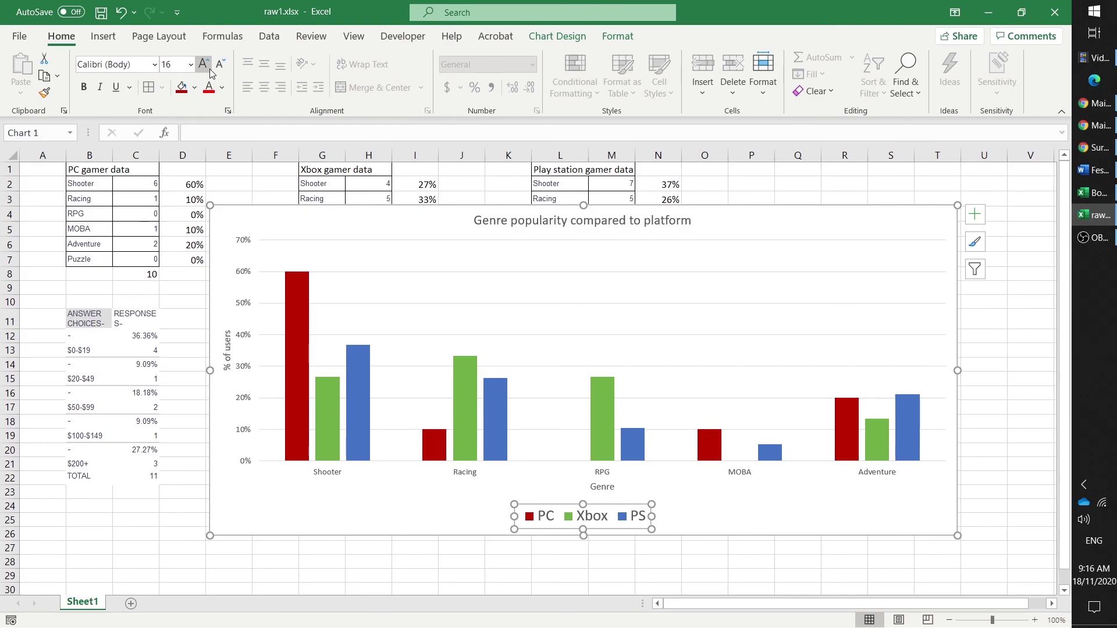
left_click(706, 515)
left_click(1019, 491)
left_click(867, 218)
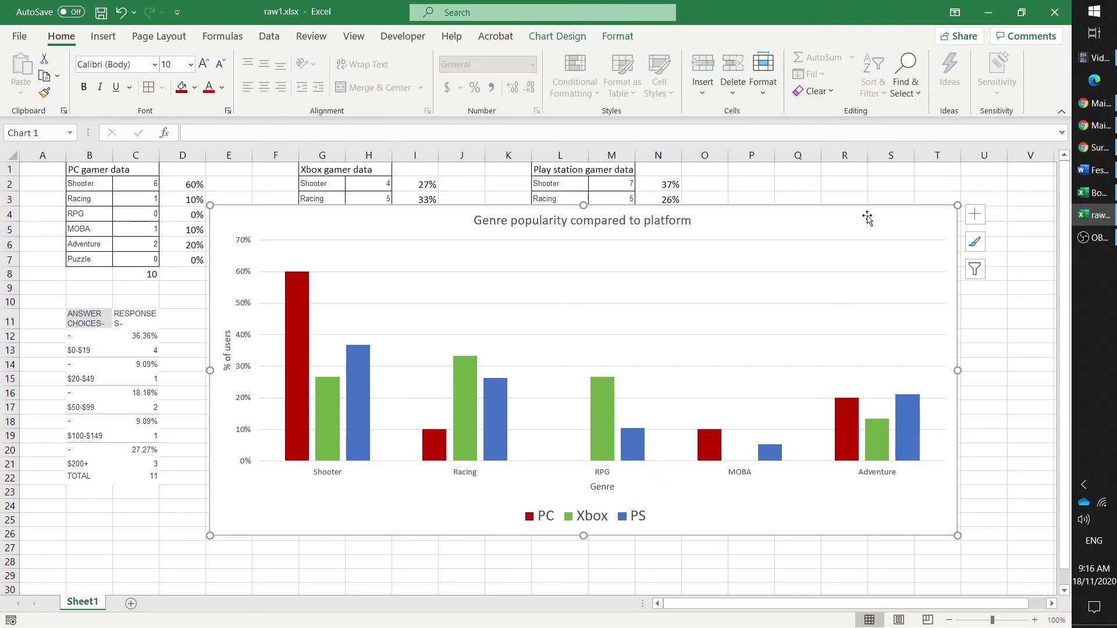